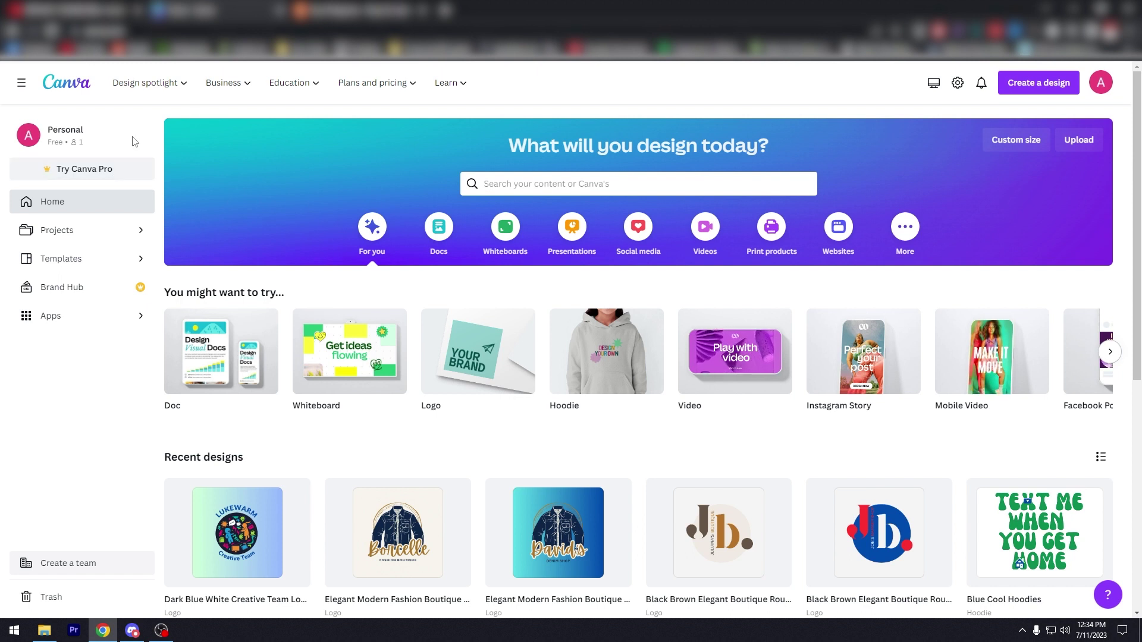
# Step: Bring up the Plans and pricing dropdown in Canva's top navigation
pyautogui.moveTo(372, 86)
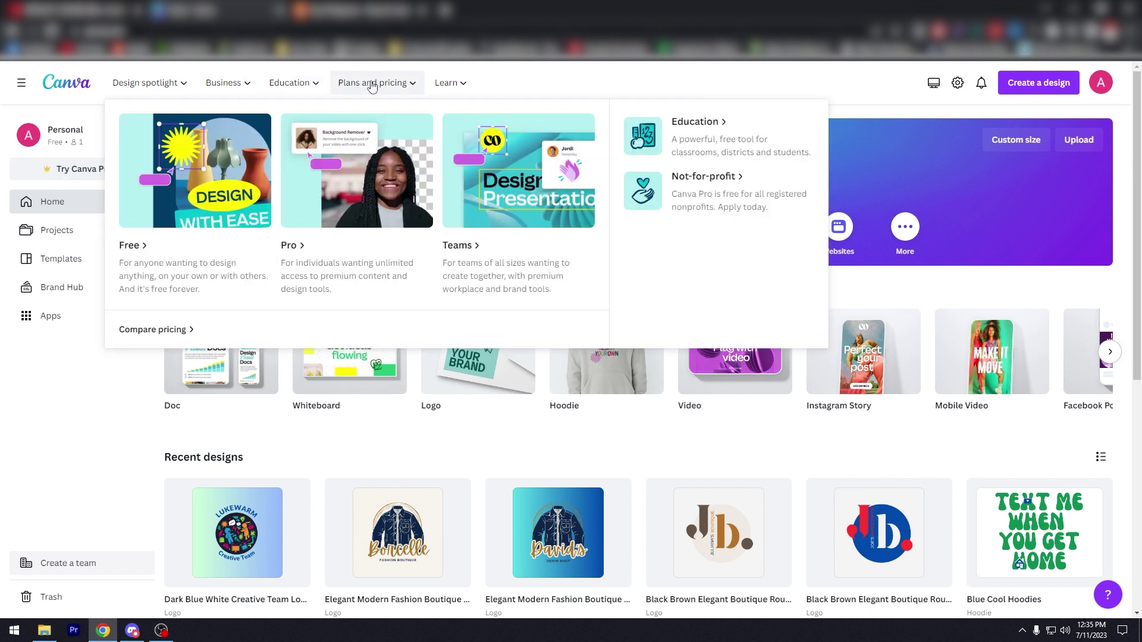
# Step: Open the Canva Pro plan page and scroll into its overview
pyautogui.click(361, 205)
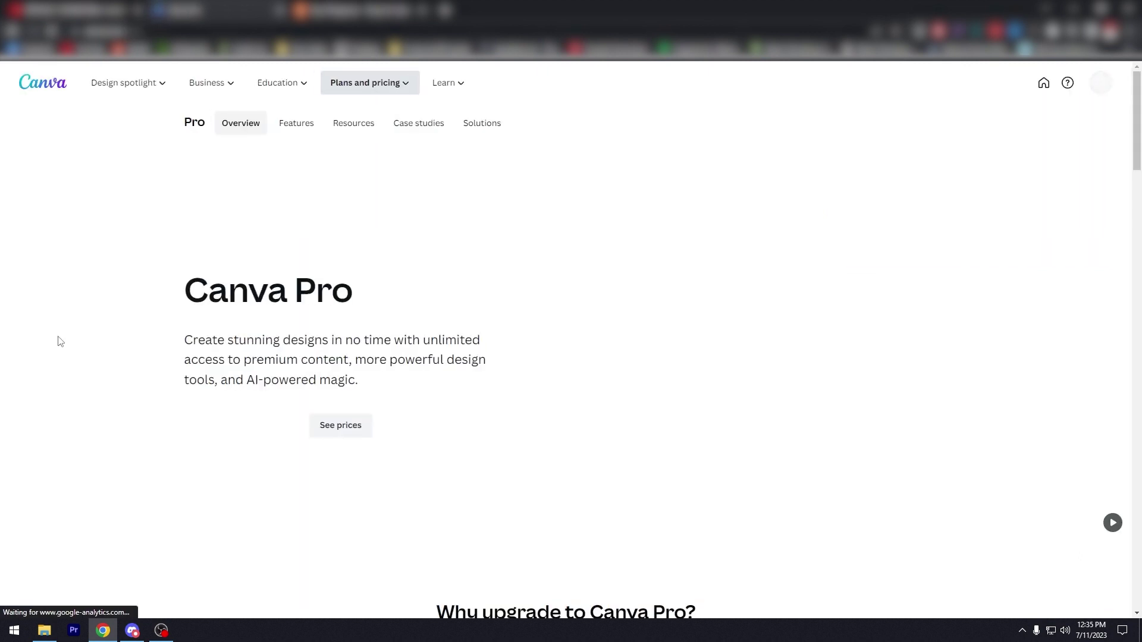
pyautogui.scroll(-2, 53, 336)
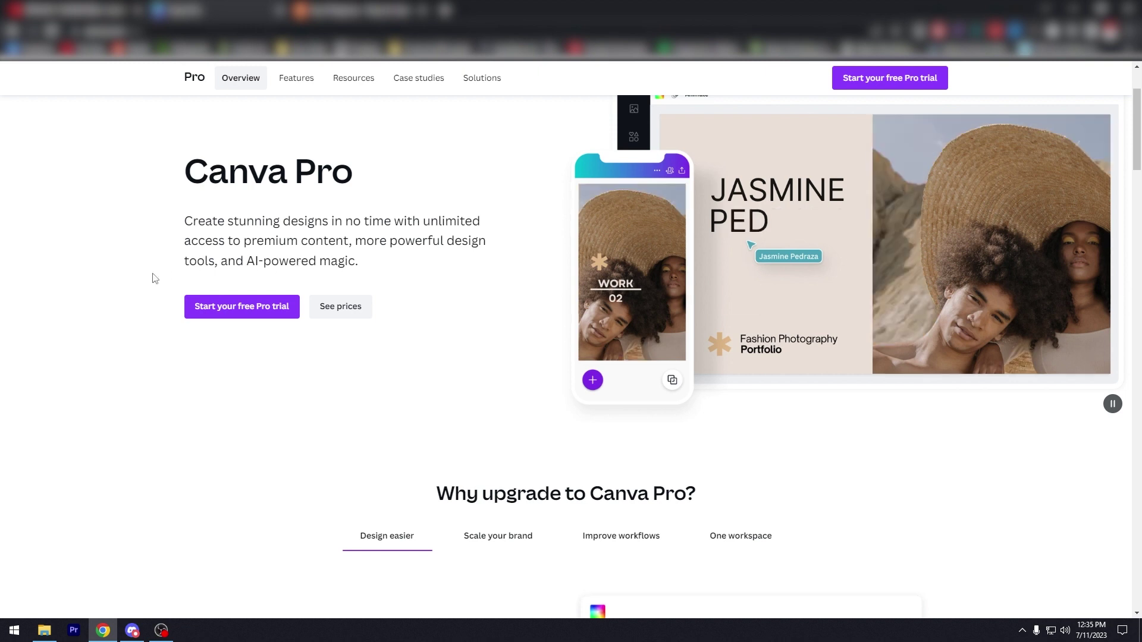
pyautogui.scroll(-5, 10, 339)
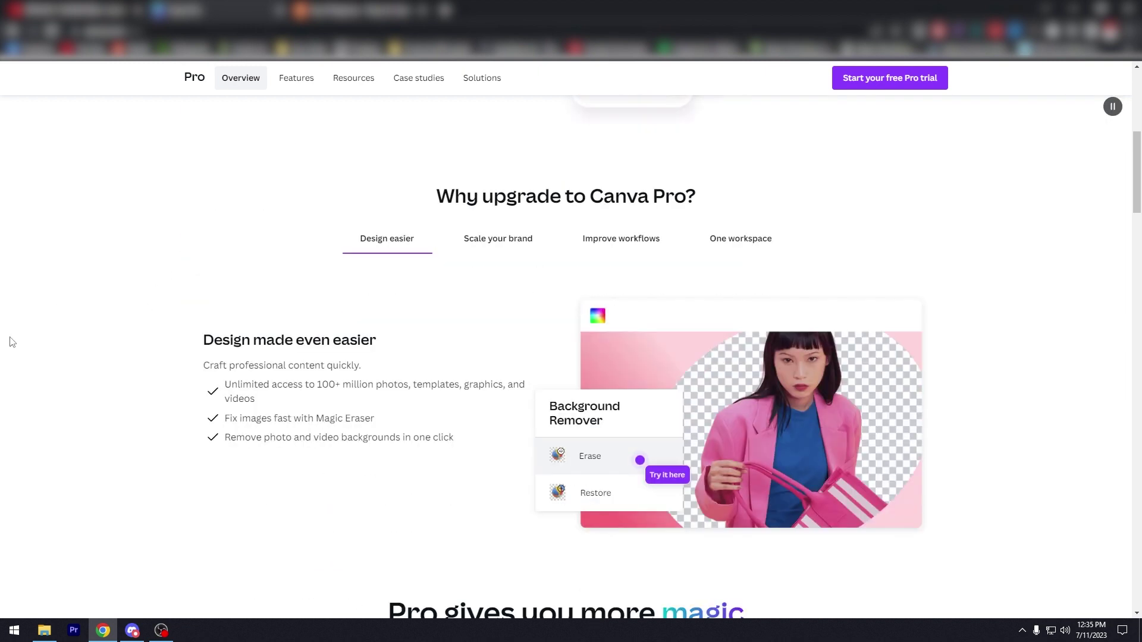
# Step: View Pro's brand-building, workflow-improvement and one-workspace benefit tabs
pyautogui.click(508, 244)
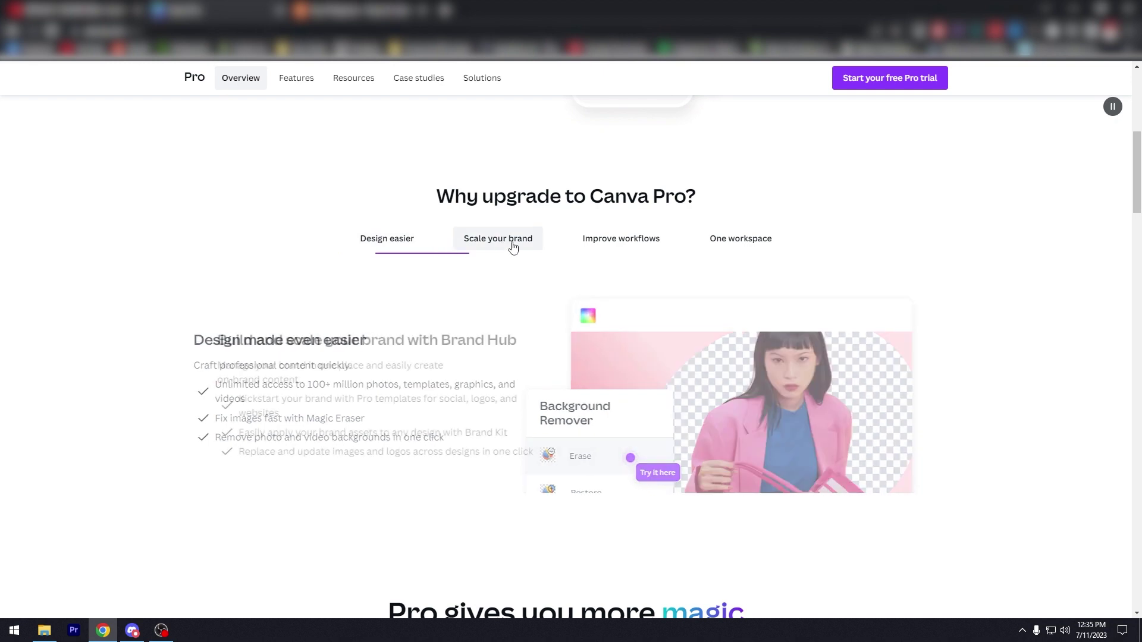
pyautogui.click(606, 245)
pyautogui.click(730, 246)
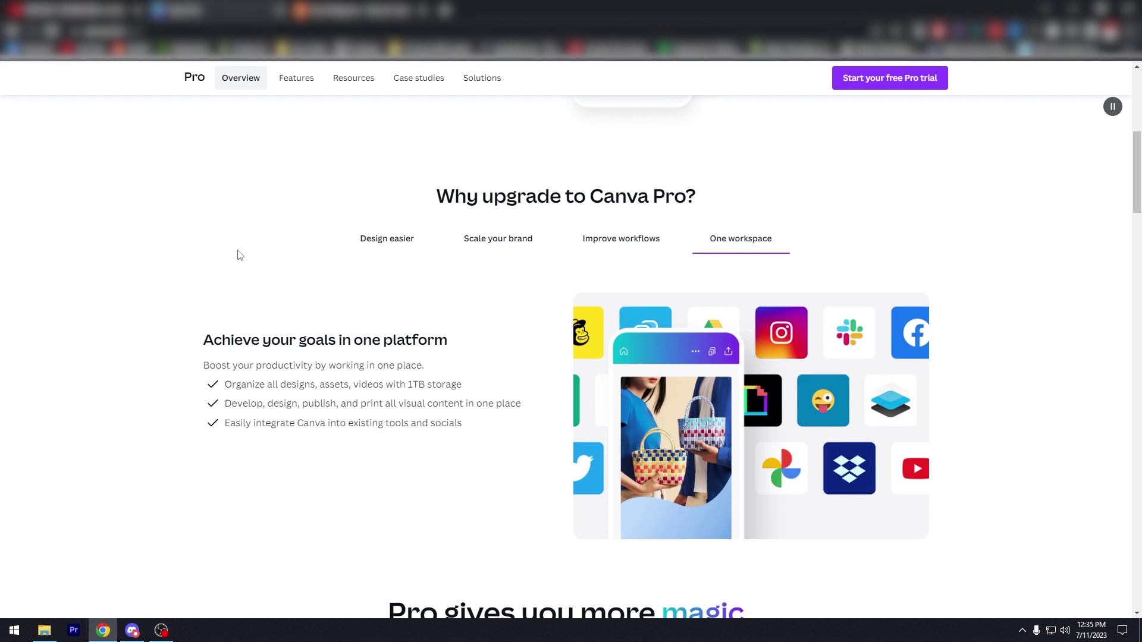
pyautogui.scroll(-10, 240, 255)
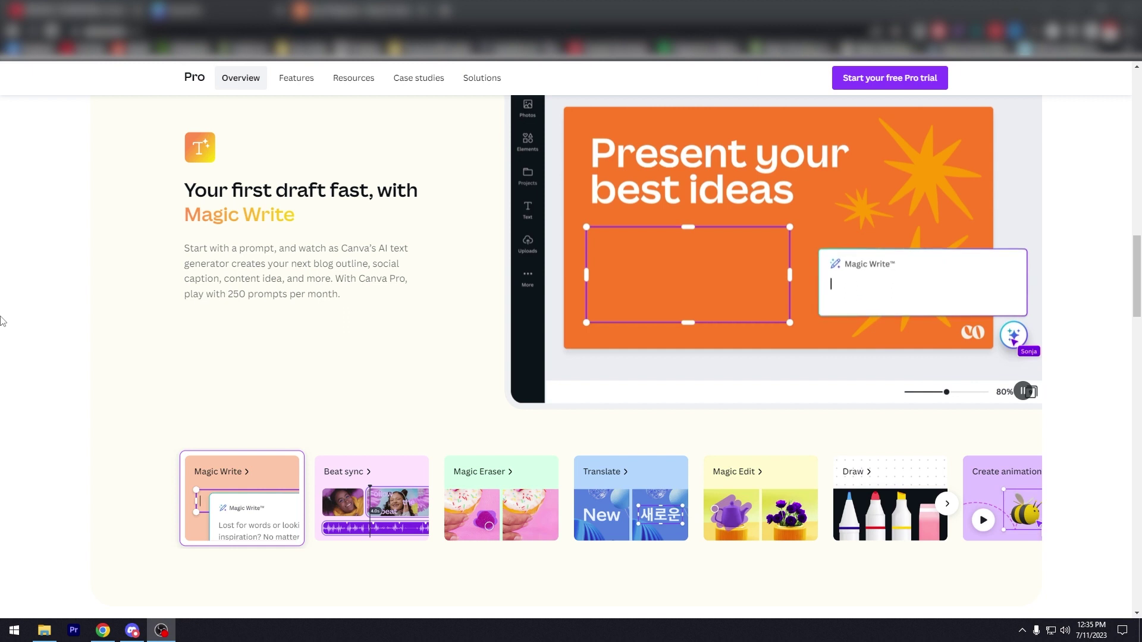
# Step: Cycle the AI demos (Beat sync through Magic Design), then reach the Free vs Pro comparison
pyautogui.click(369, 493)
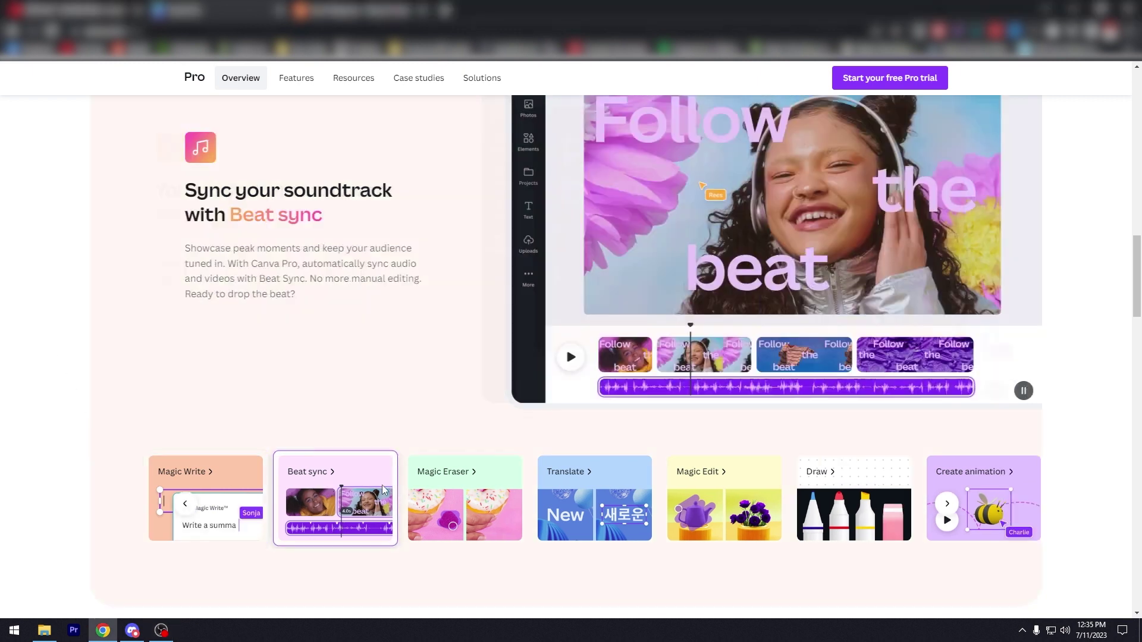
pyautogui.click(481, 489)
pyautogui.click(481, 490)
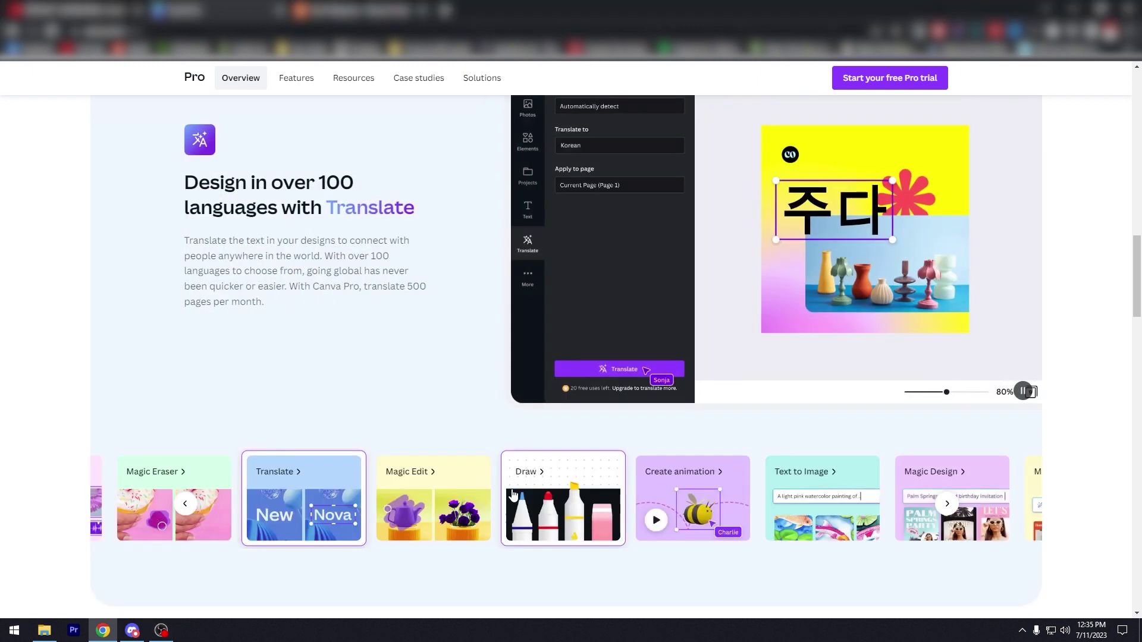
pyautogui.click(449, 498)
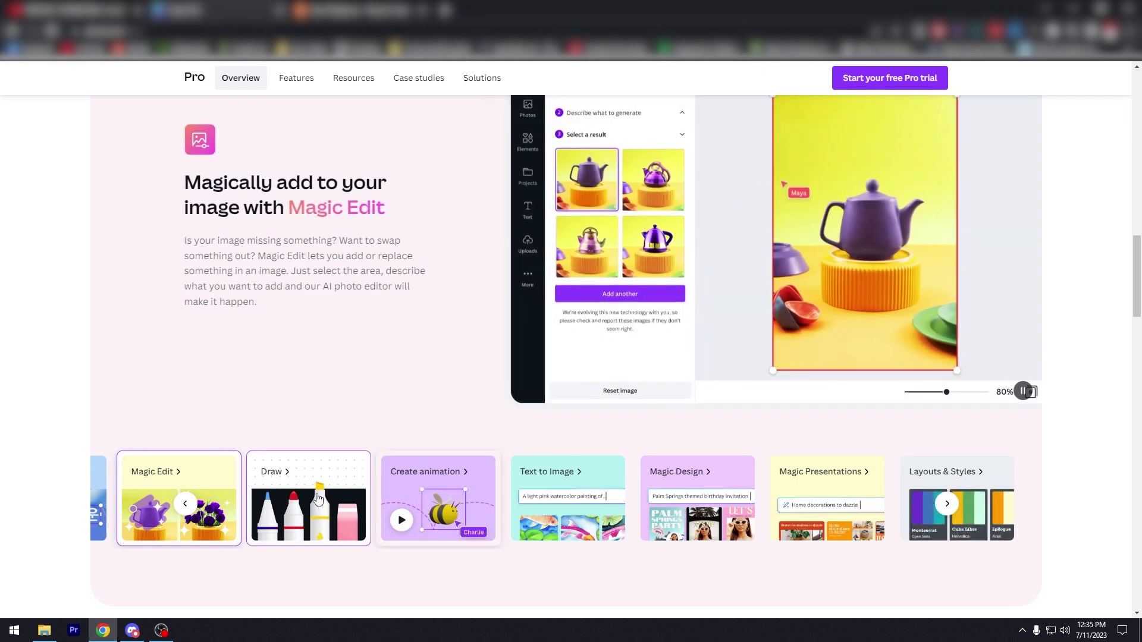
pyautogui.click(345, 497)
pyautogui.click(344, 496)
pyautogui.click(456, 495)
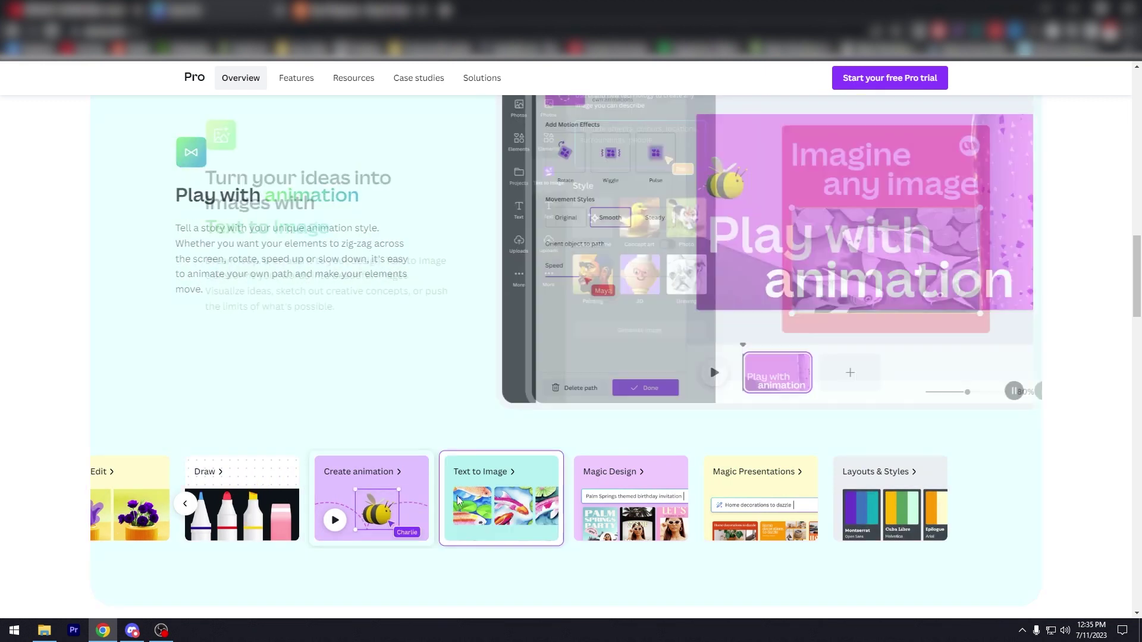
pyautogui.click(607, 500)
pyautogui.scroll(-8, 42, 309)
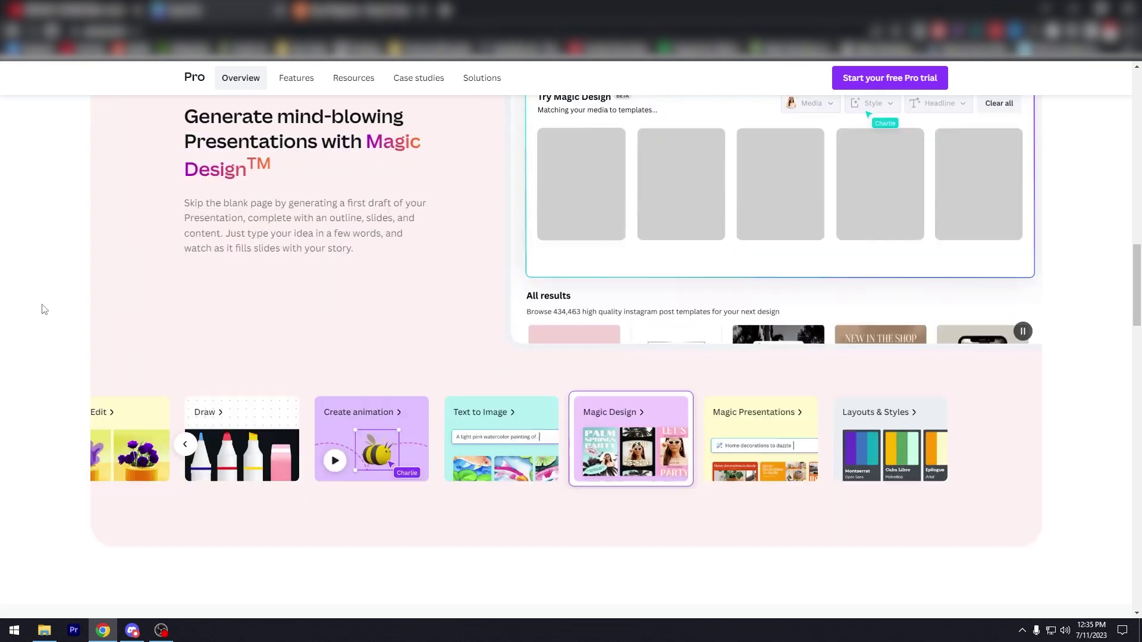
pyautogui.scroll(-2, 42, 309)
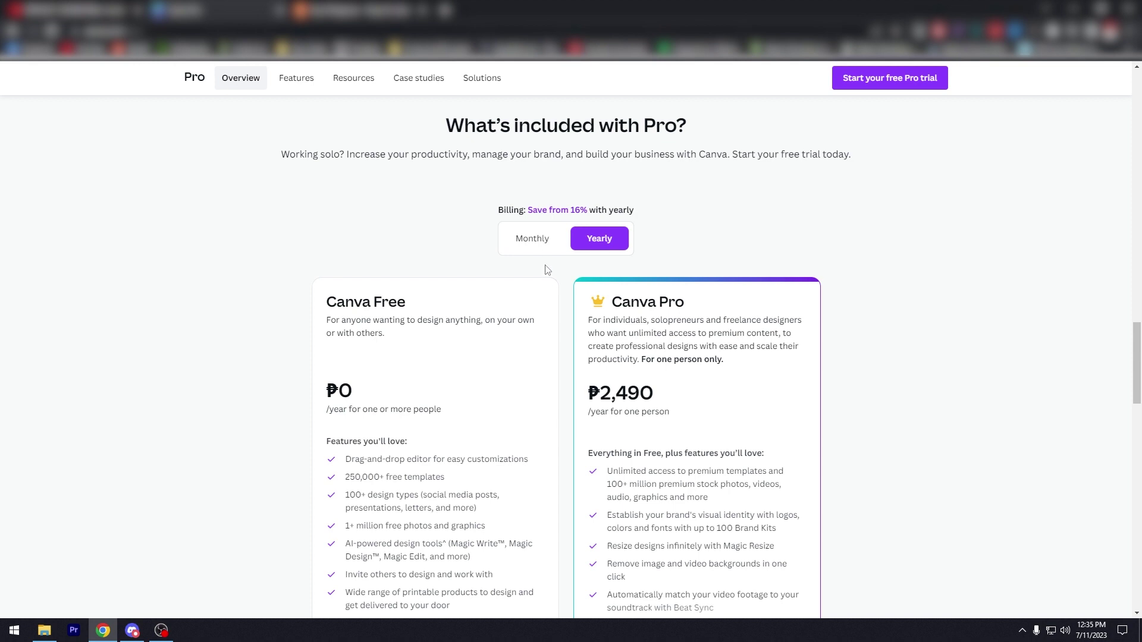
# Step: Switch Pro pricing to monthly billing at ₱299/month and expand the full feature list
pyautogui.click(545, 246)
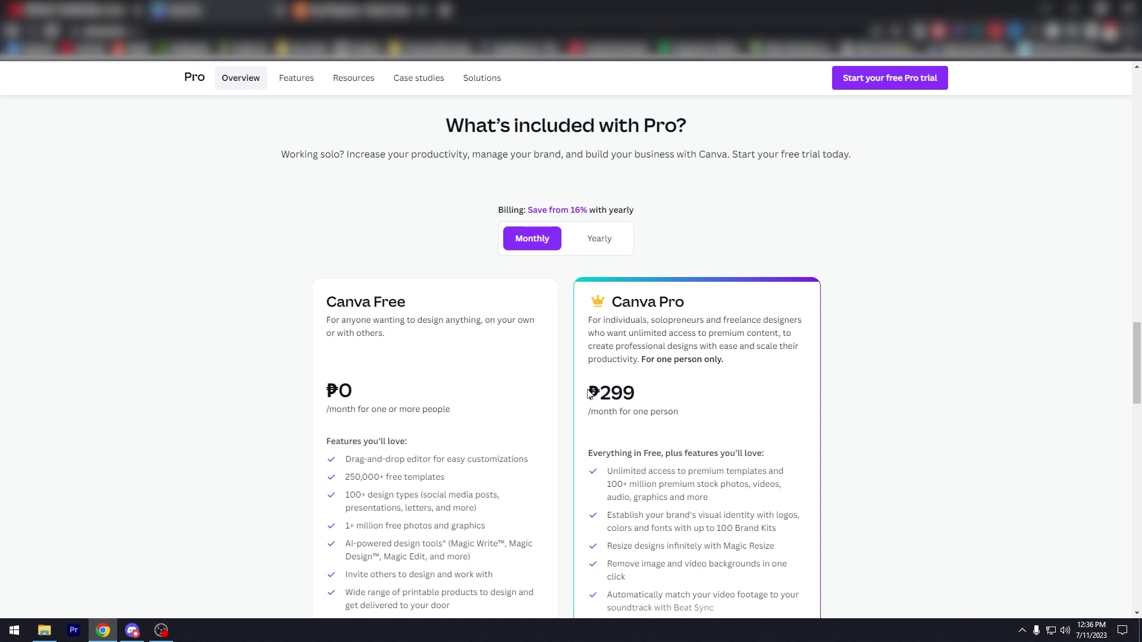
pyautogui.scroll(-4, 581, 389)
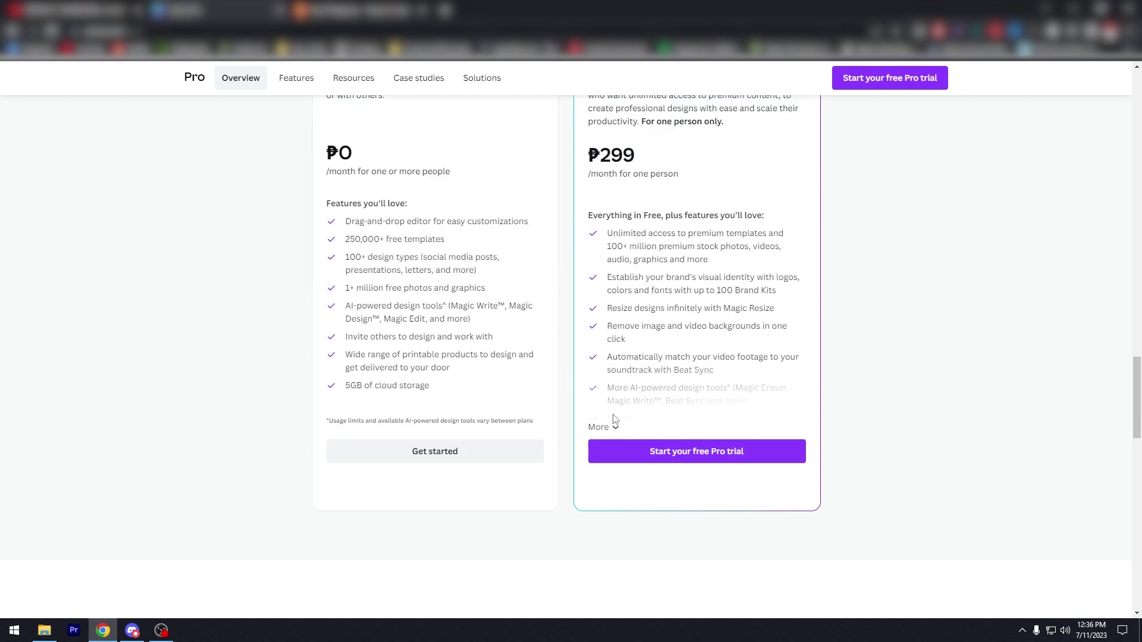
pyautogui.click(602, 425)
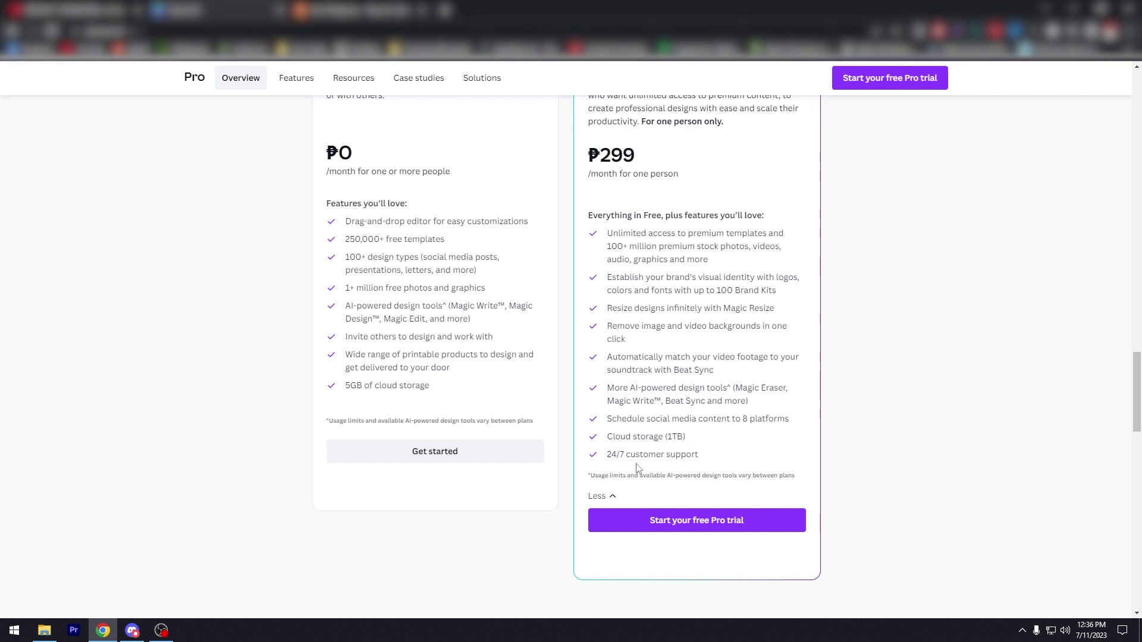
# Step: Scroll through the Pro page's testimonials and FAQ section
pyautogui.scroll(-6, 85, 401)
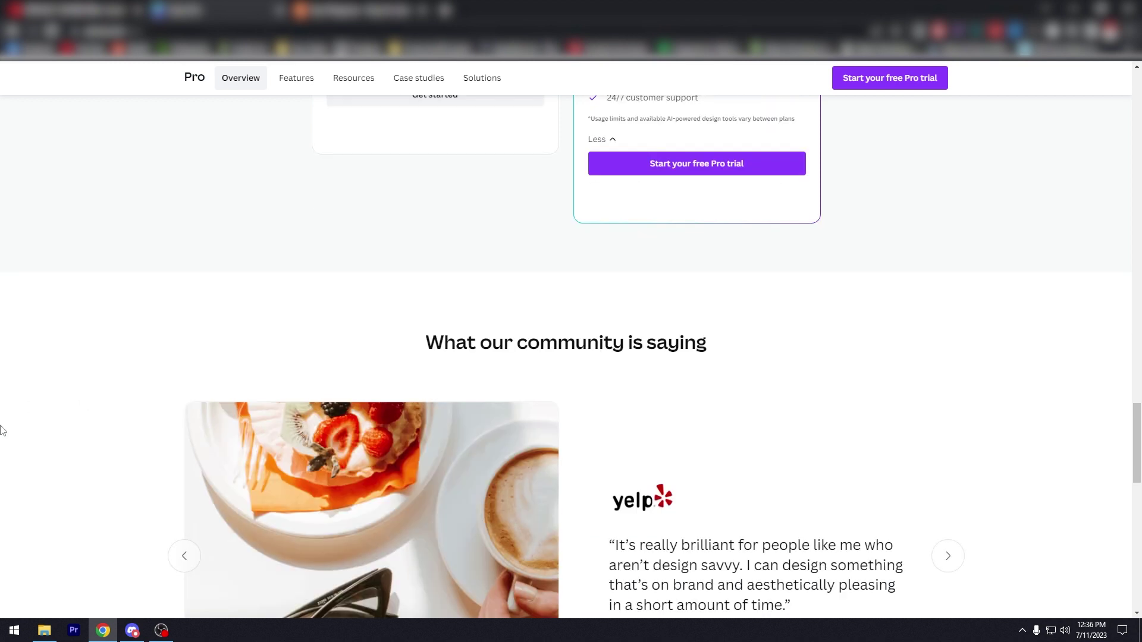
pyautogui.scroll(-4, 3, 430)
pyautogui.scroll(-5, 28, 415)
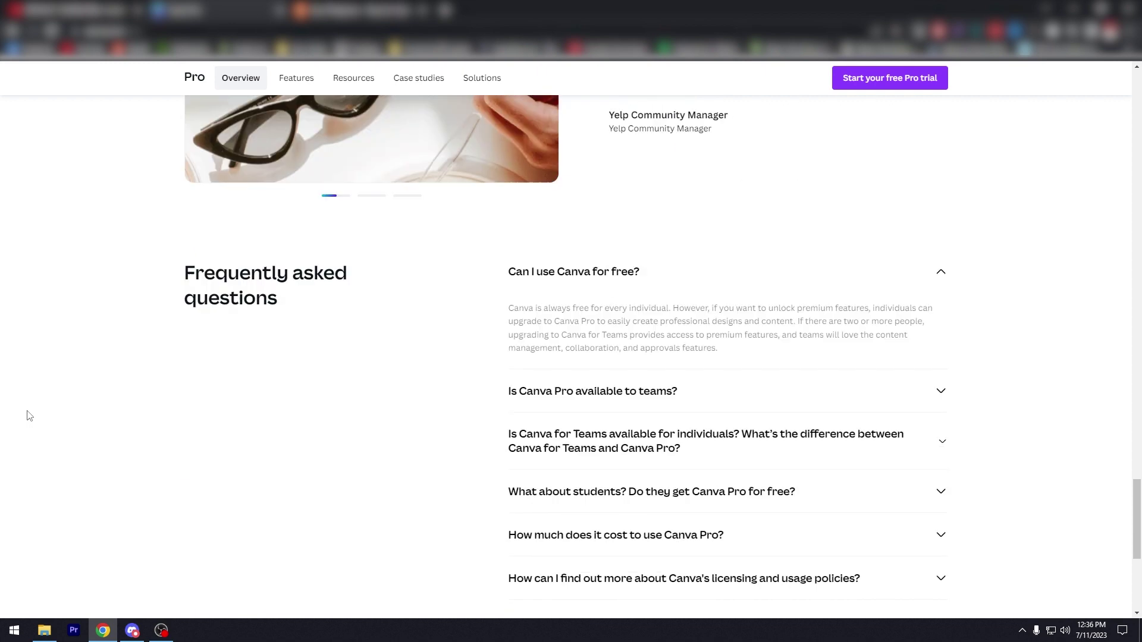
pyautogui.scroll(15, 29, 415)
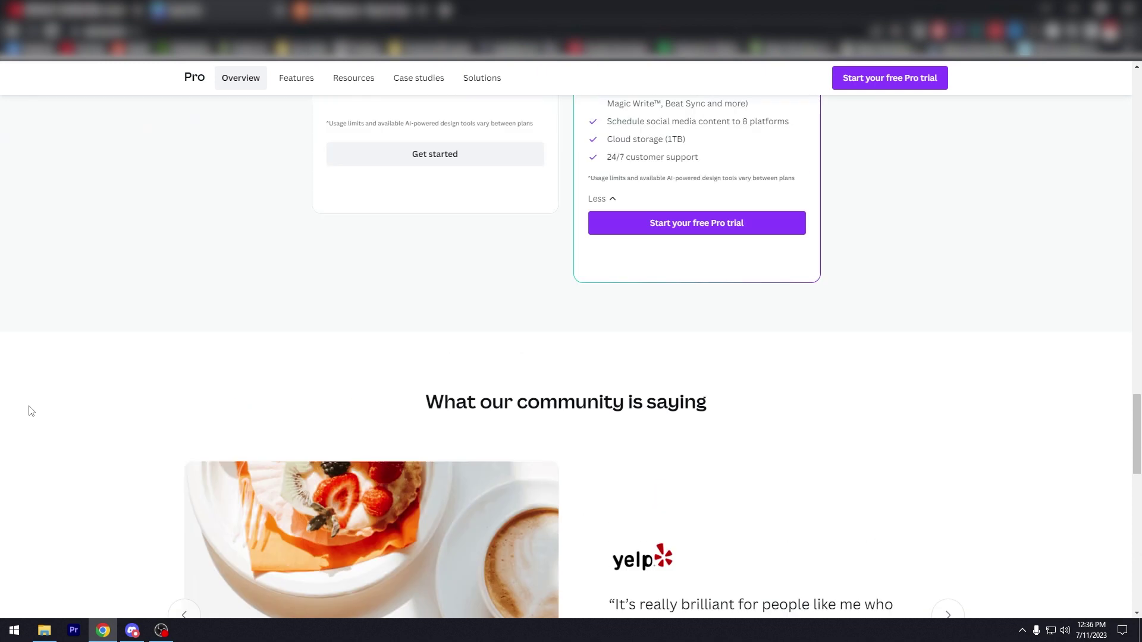
pyautogui.scroll(20, 41, 403)
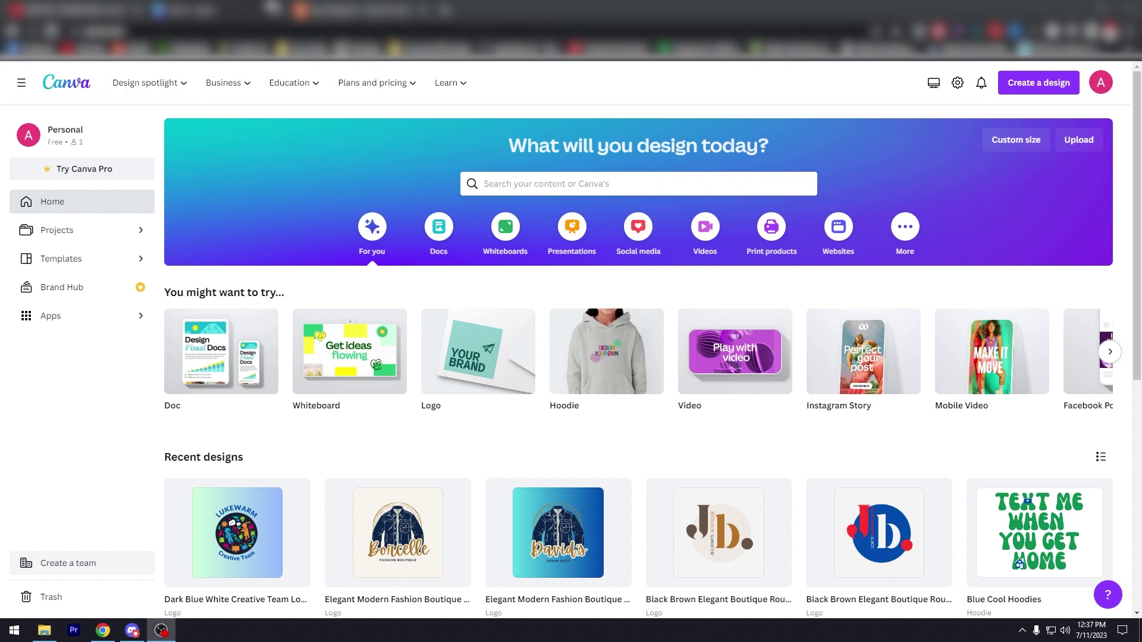
# Step: Search Etsy for 'poster'
pyautogui.click(308, 8)
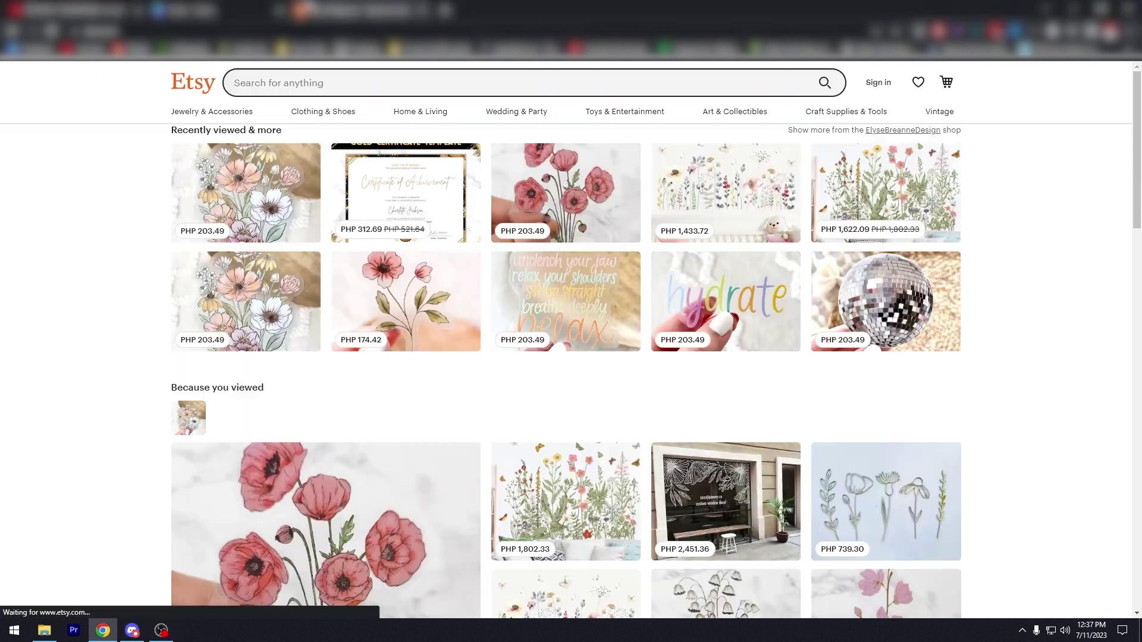
pyautogui.click(296, 88)
pyautogui.write('poste')
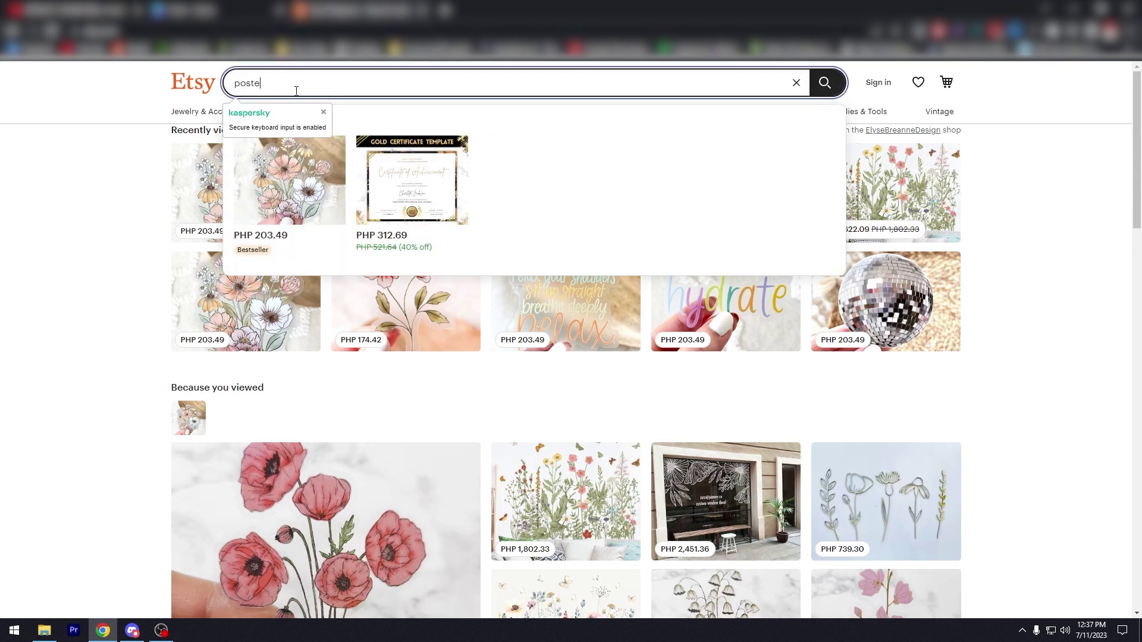
pyautogui.write('r')
pyautogui.press('Return')
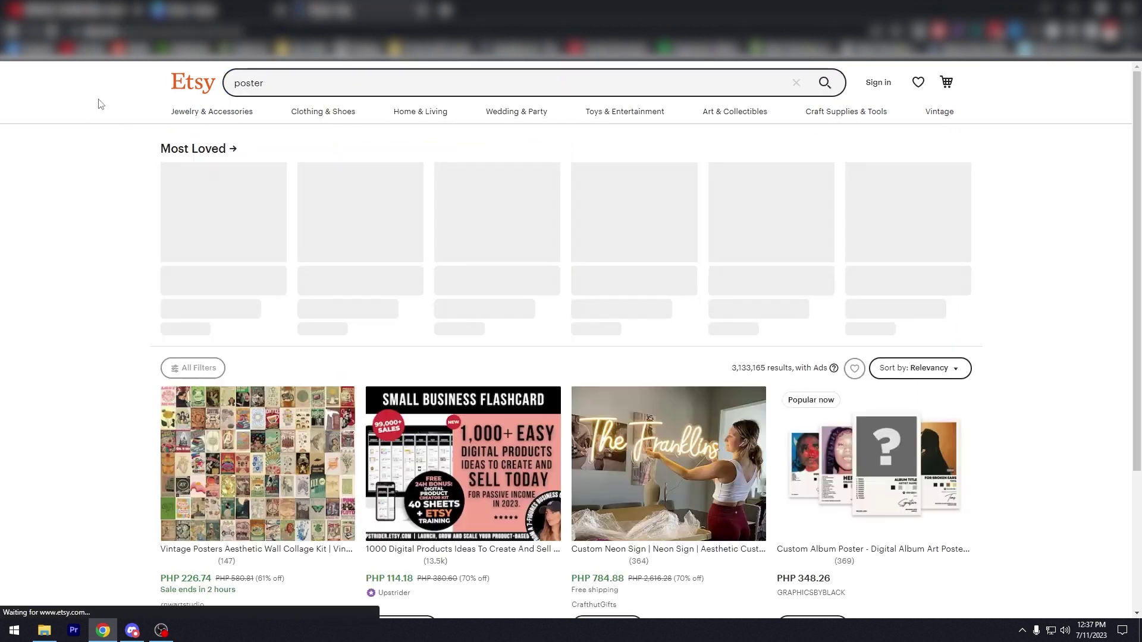
# Step: Browse the poster and wall-art listings for ideas, then return to the Canva tab
pyautogui.scroll(-3, 56, 298)
pyautogui.scroll(-2, 2, 308)
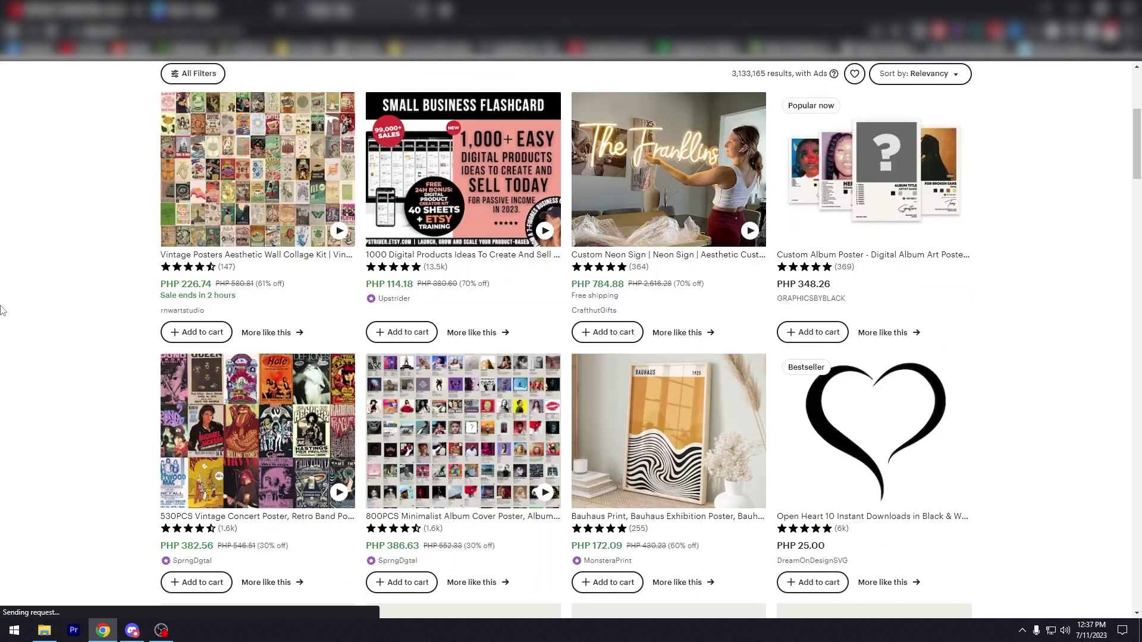
pyautogui.scroll(1, 18, 306)
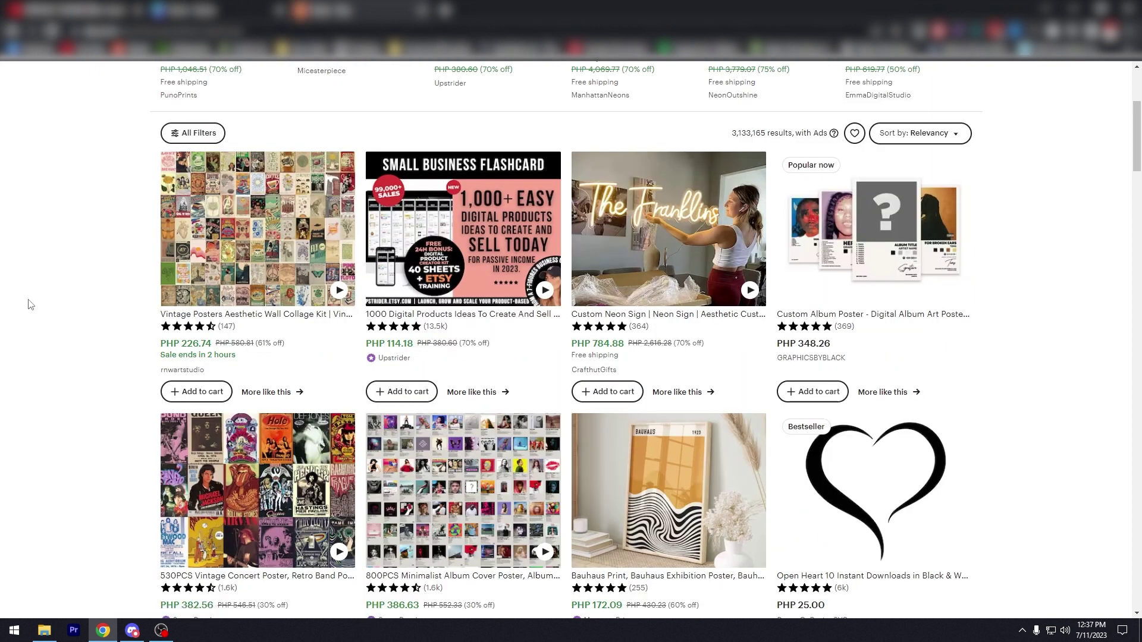
pyautogui.scroll(-1, 31, 304)
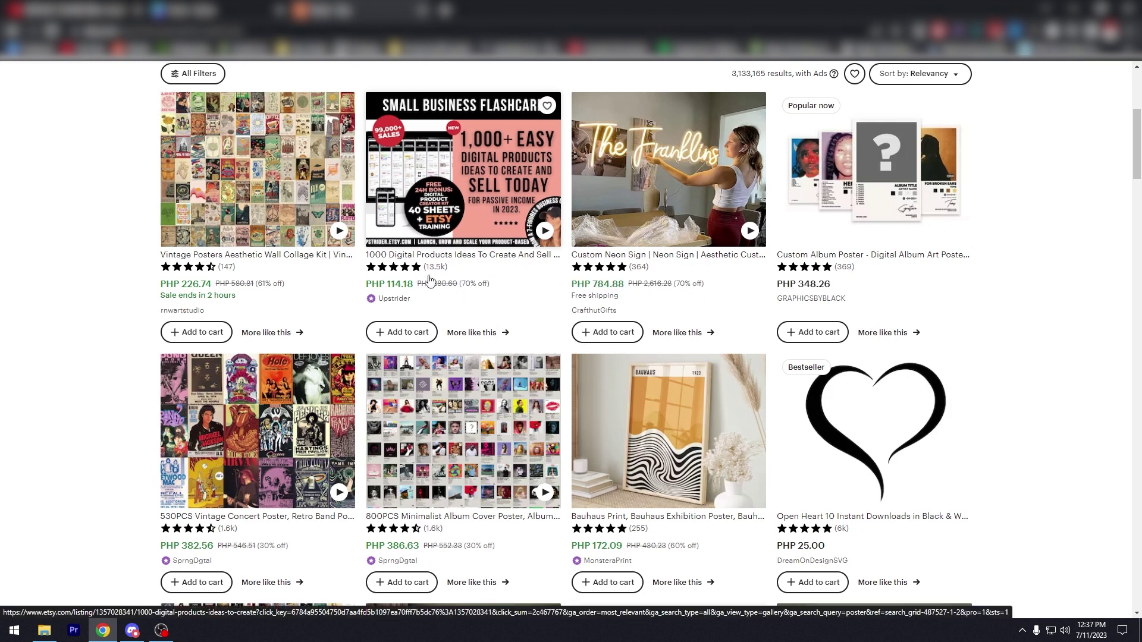
pyautogui.scroll(-8, 27, 397)
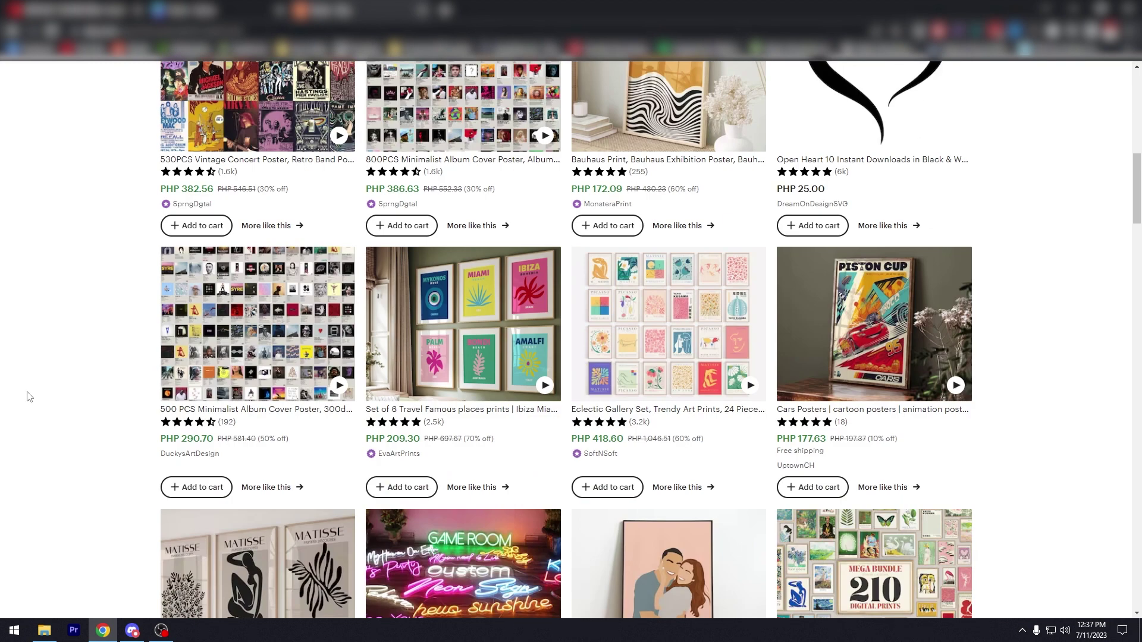
pyautogui.scroll(-15, 27, 397)
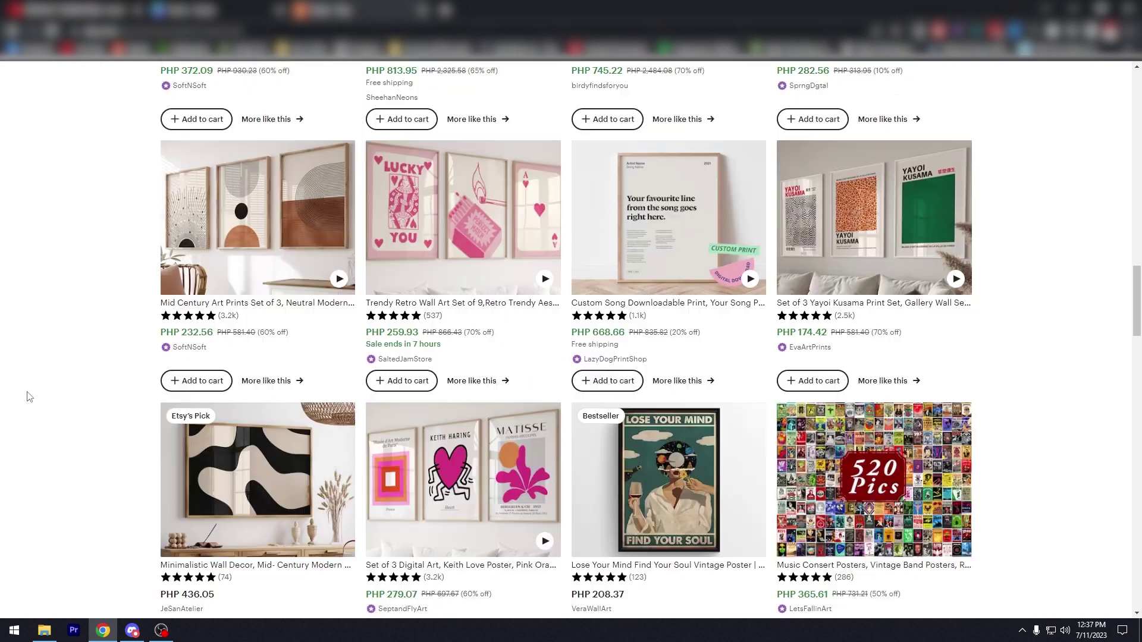
pyautogui.scroll(-5, 27, 397)
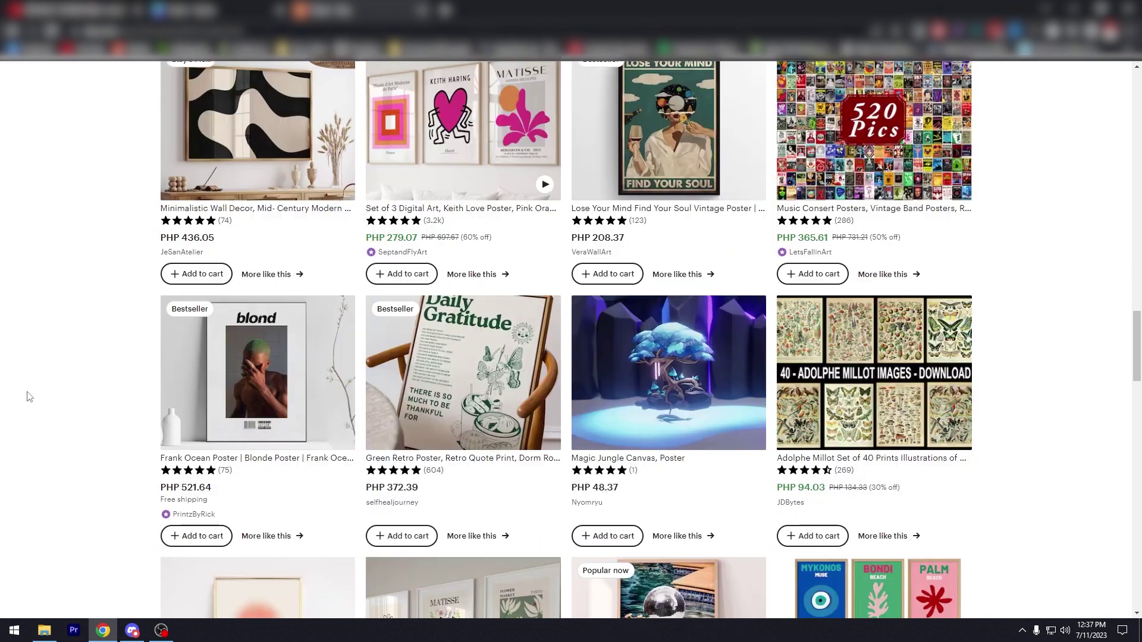
pyautogui.scroll(-6, 27, 397)
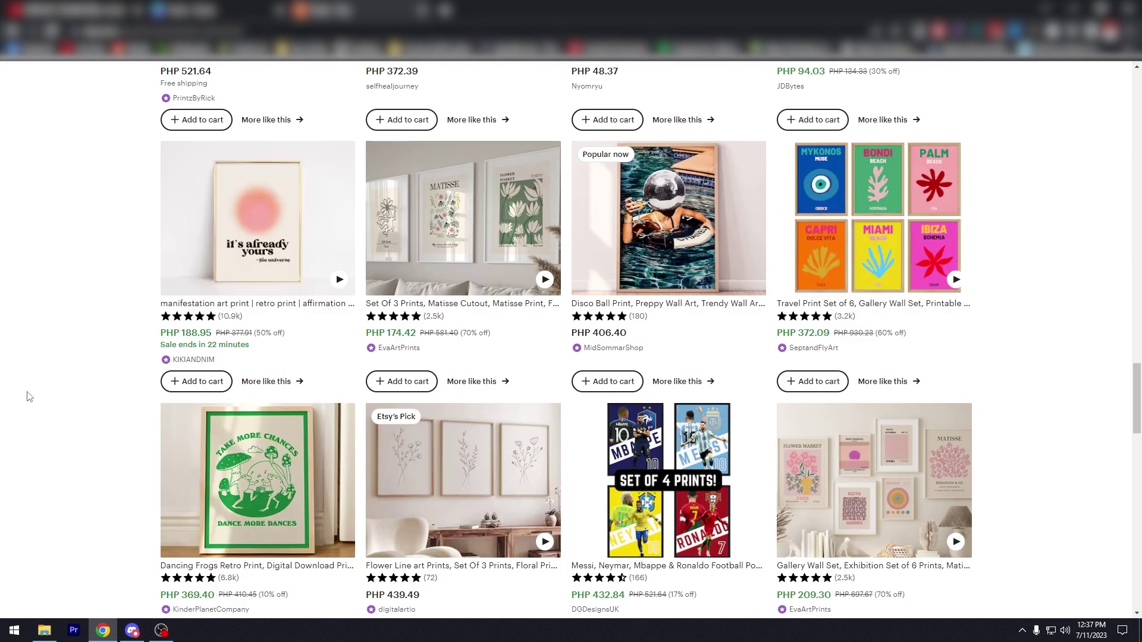
pyautogui.scroll(-7, 26, 397)
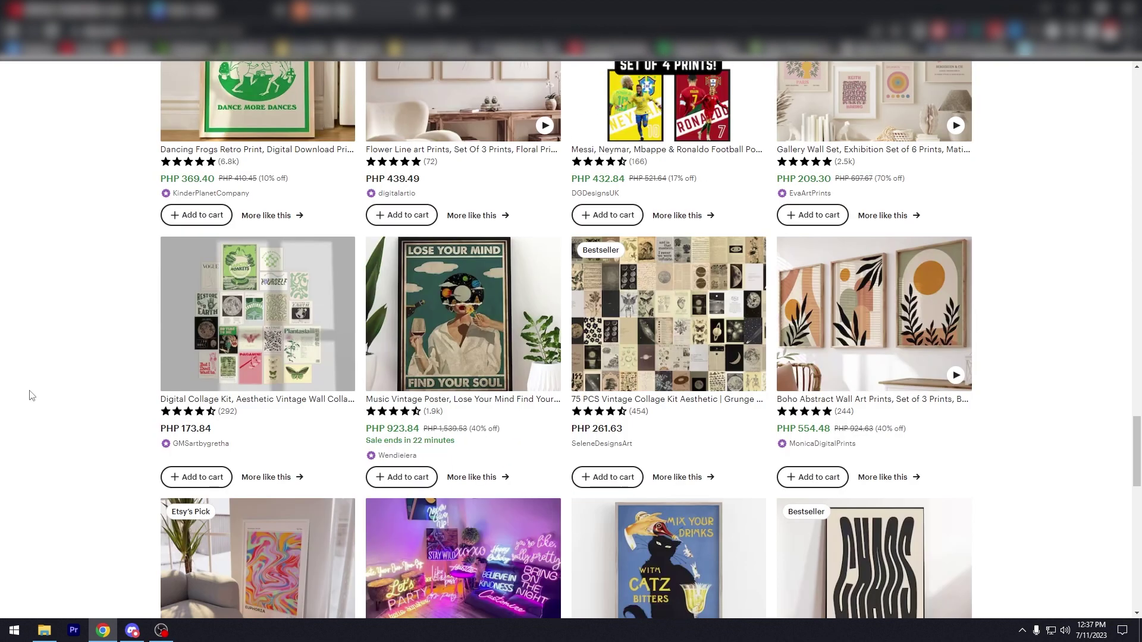
pyautogui.scroll(-1, 31, 396)
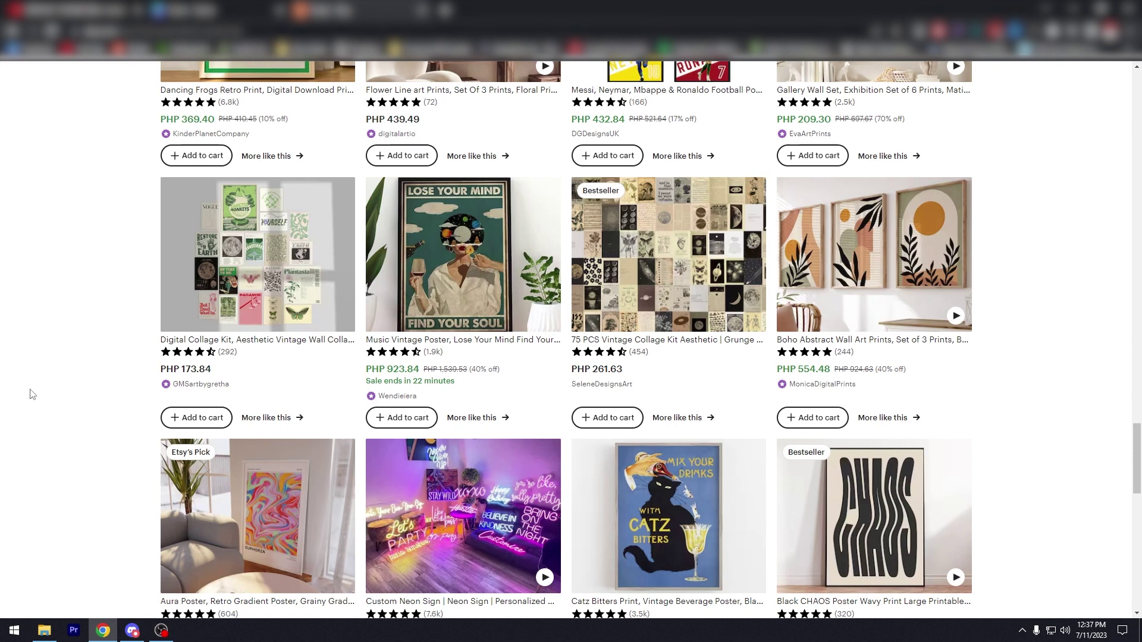
pyautogui.scroll(-4, 18, 405)
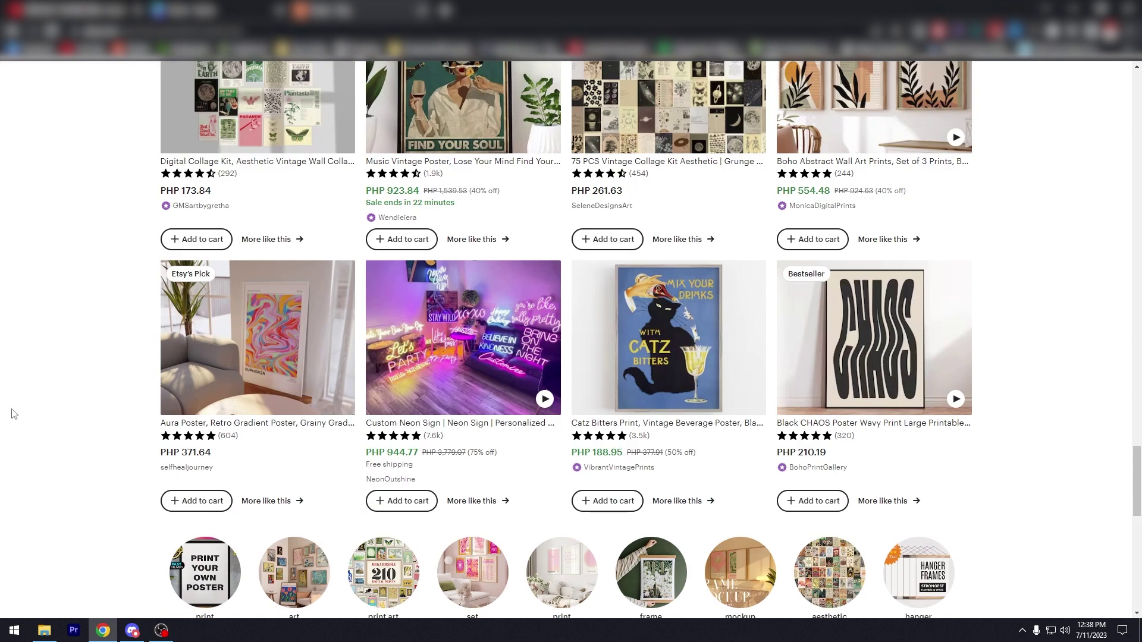
pyautogui.scroll(-7, 3, 402)
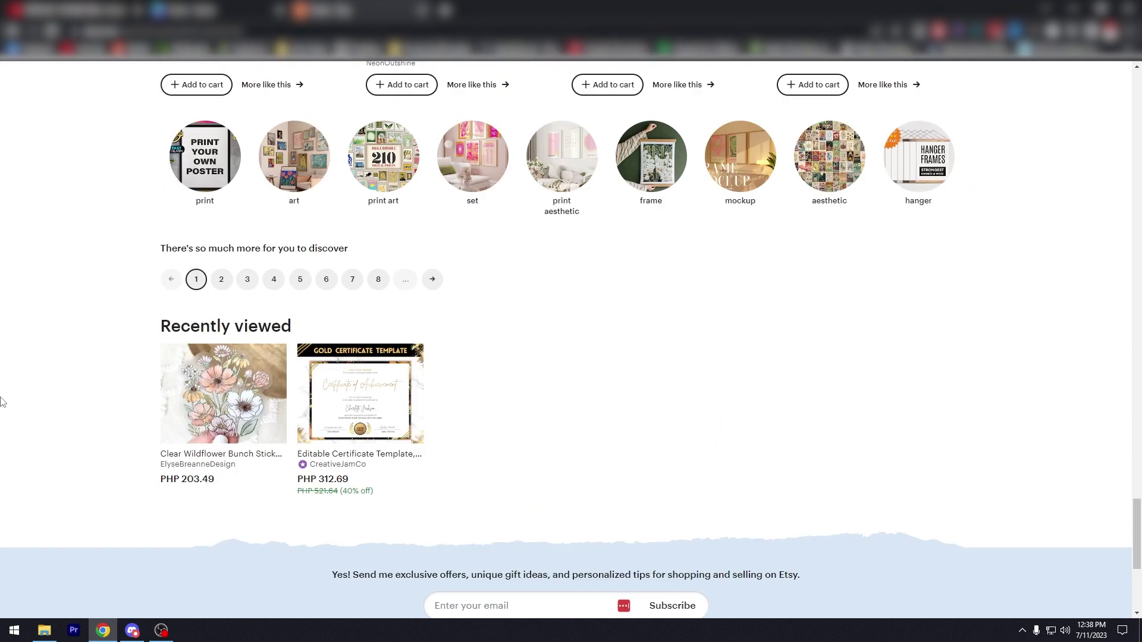
pyautogui.scroll(8, 6, 402)
pyautogui.scroll(20, 6, 402)
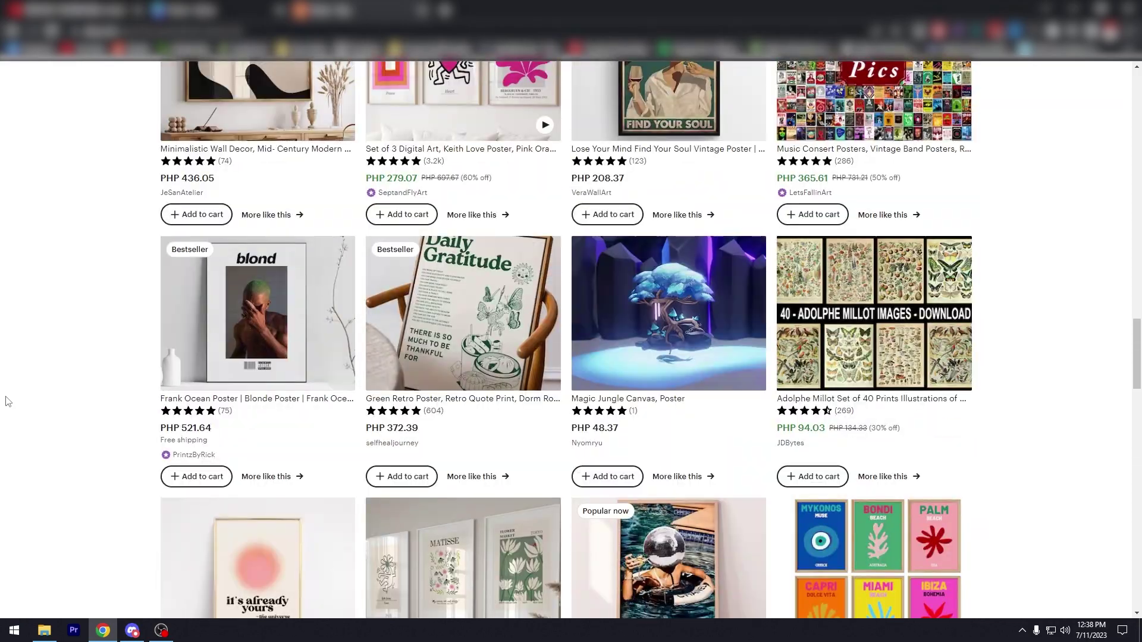
pyautogui.scroll(5, 6, 402)
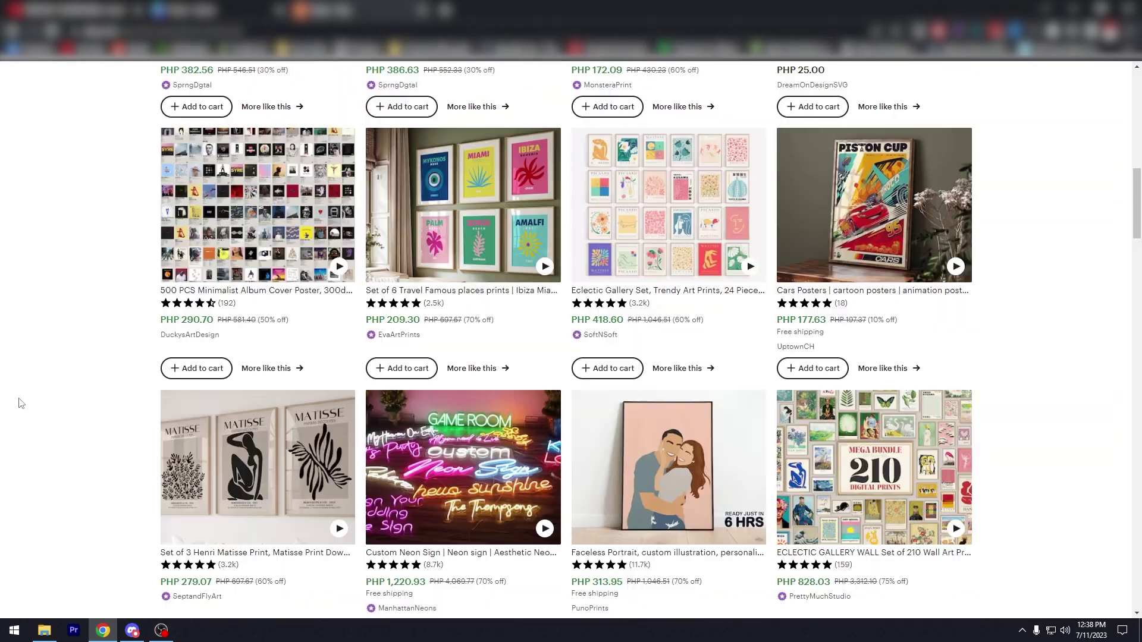
pyautogui.click(169, 10)
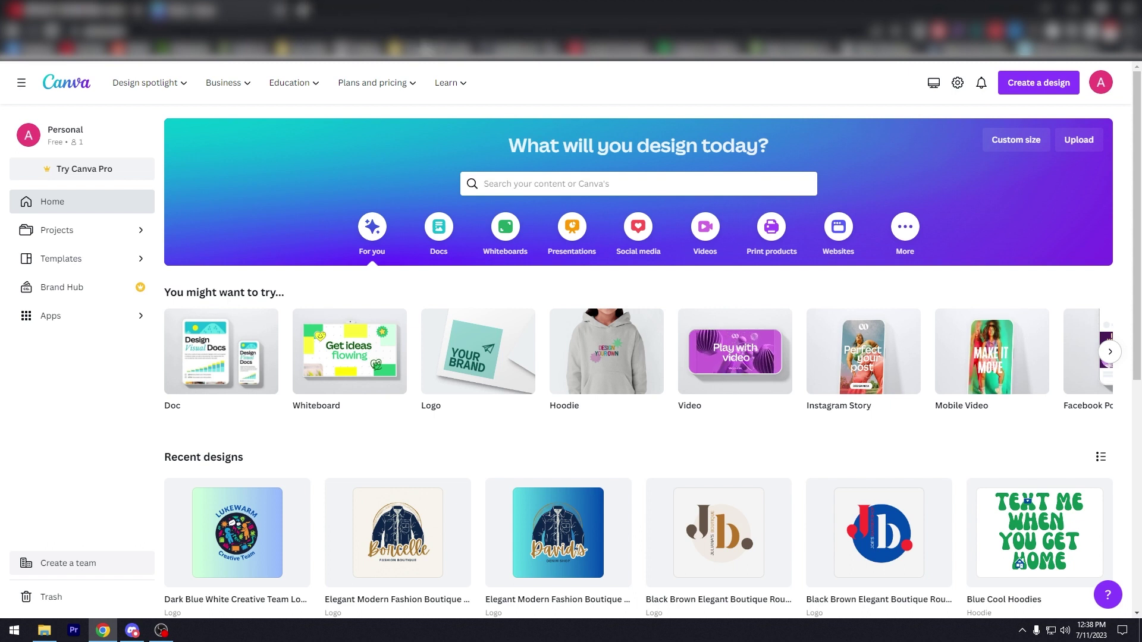
# Step: Search Canva for 'poster' and pick the Poster (Double-Sided Landscape) templates
pyautogui.click(563, 177)
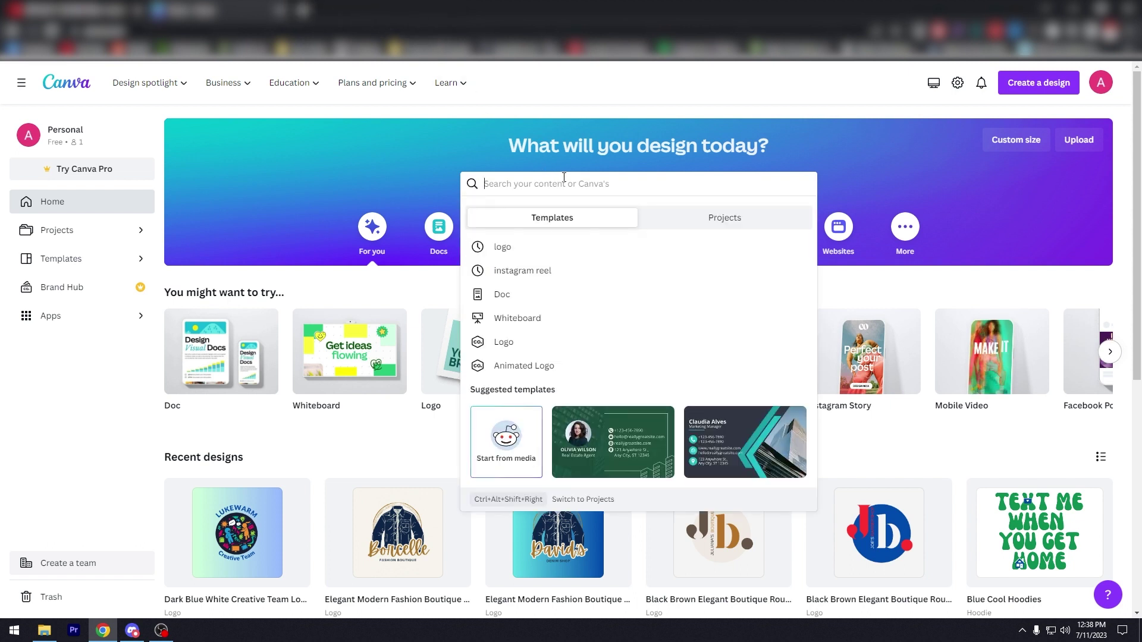
pyautogui.write('poster')
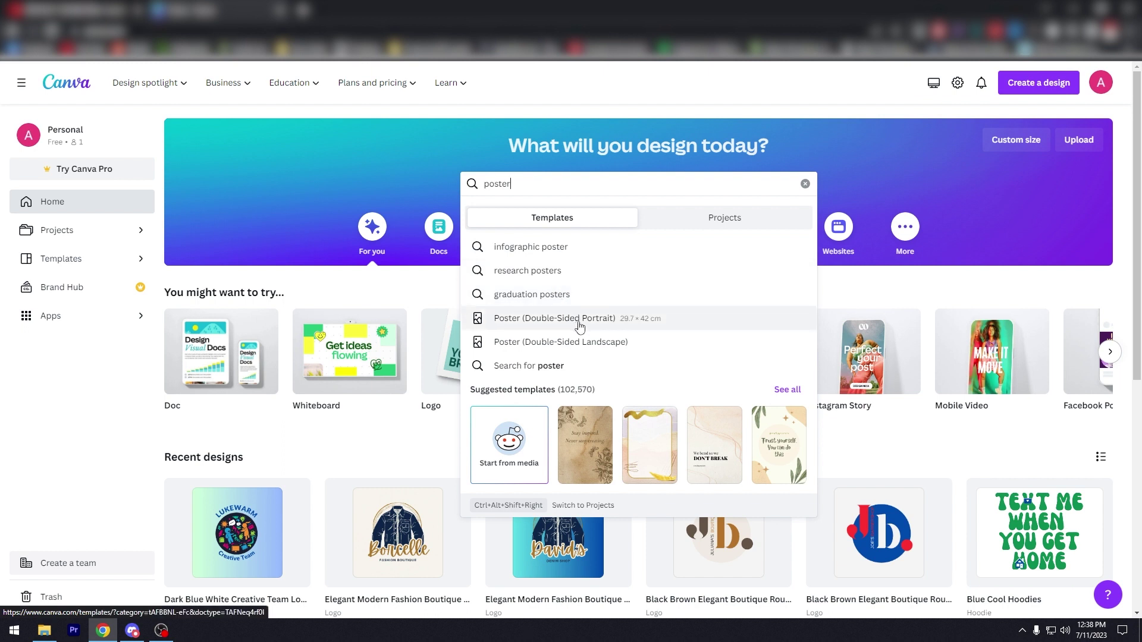
pyautogui.click(547, 345)
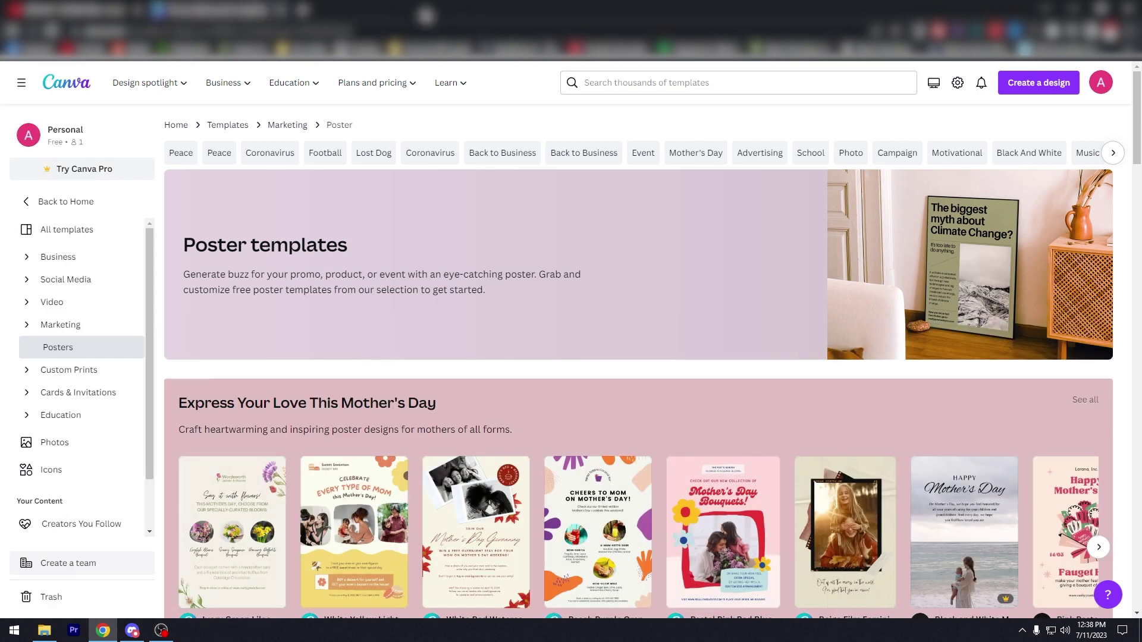
pyautogui.scroll(-3, 362, 279)
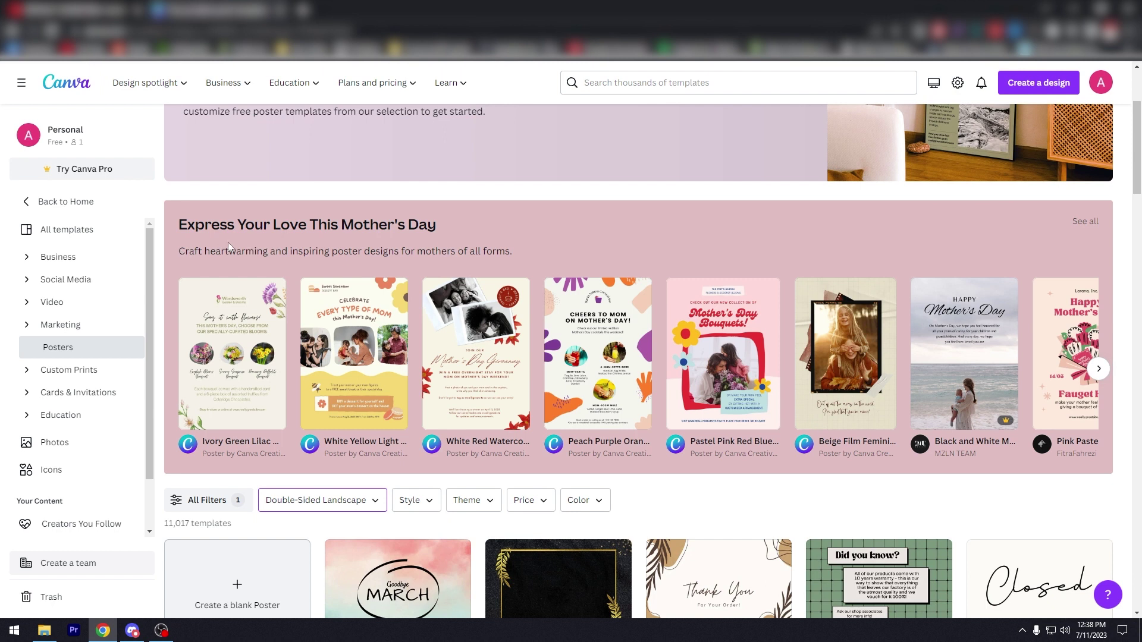
pyautogui.scroll(-2, 221, 232)
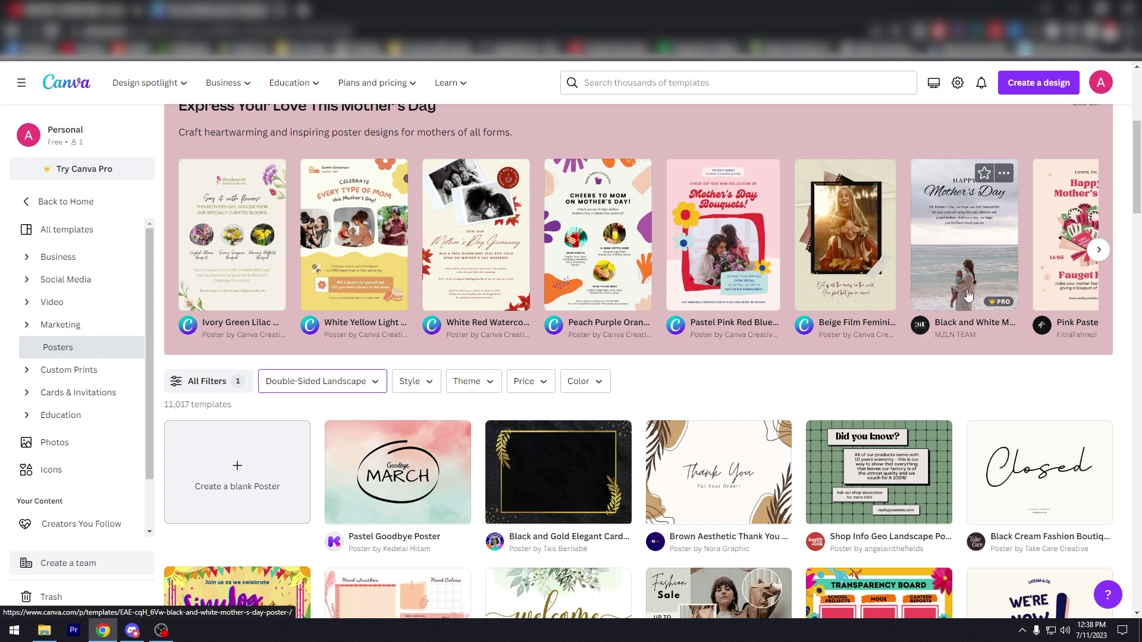
pyautogui.scroll(-3, 595, 285)
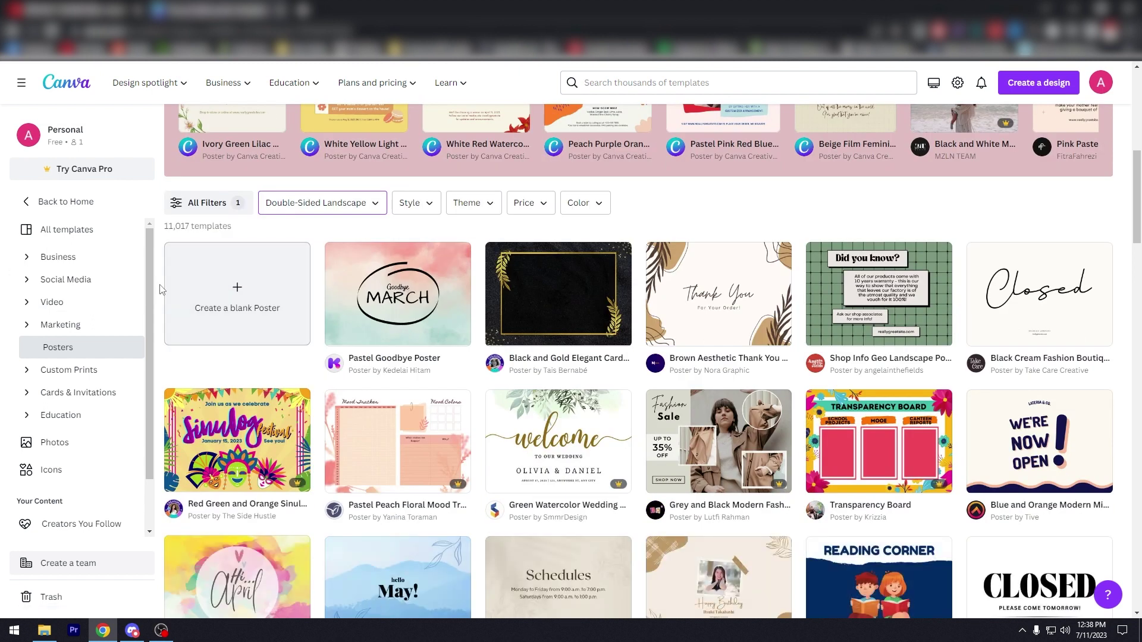
pyautogui.scroll(-1, 161, 290)
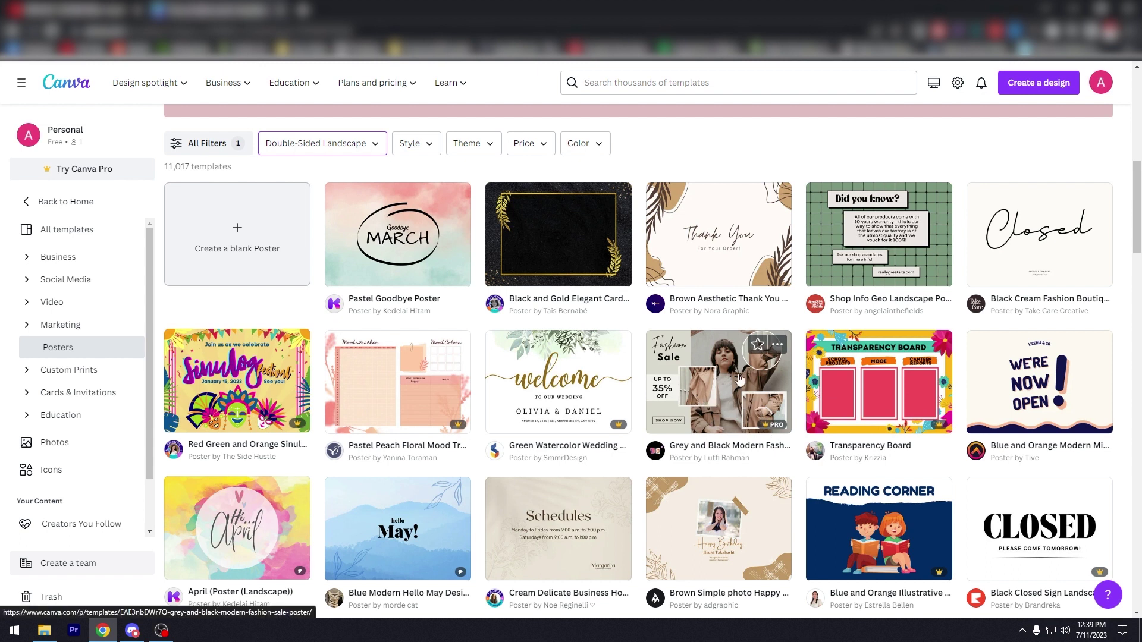
pyautogui.scroll(-6, 701, 386)
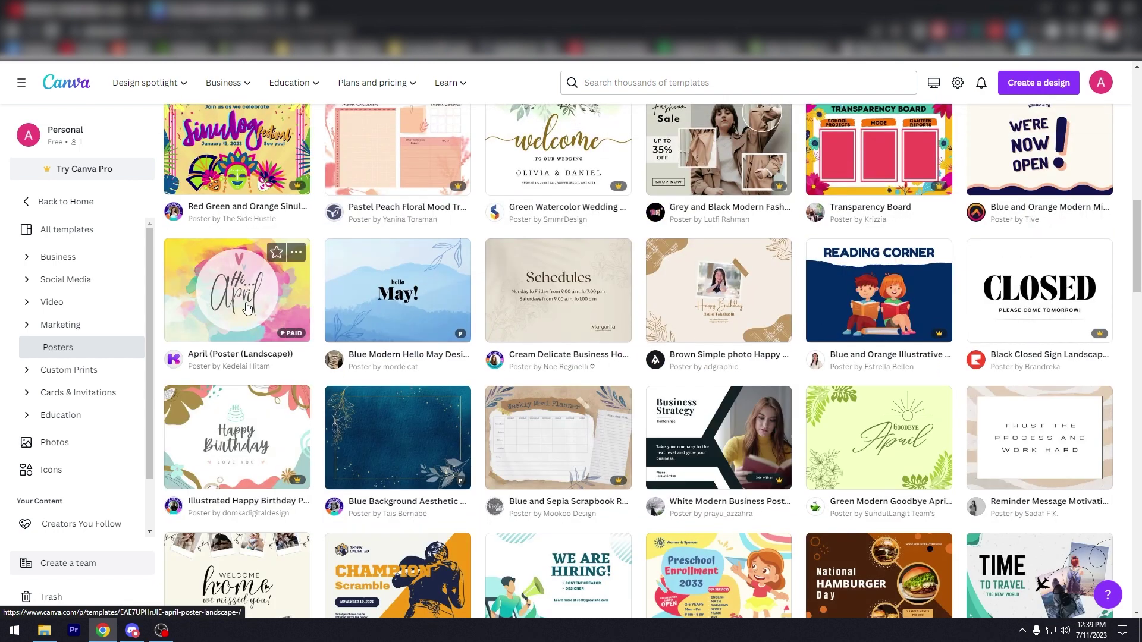
# Step: Scroll the poster template grid down to the Orange Blue Closed Store Signage landscape poster
pyautogui.scroll(-3, 382, 296)
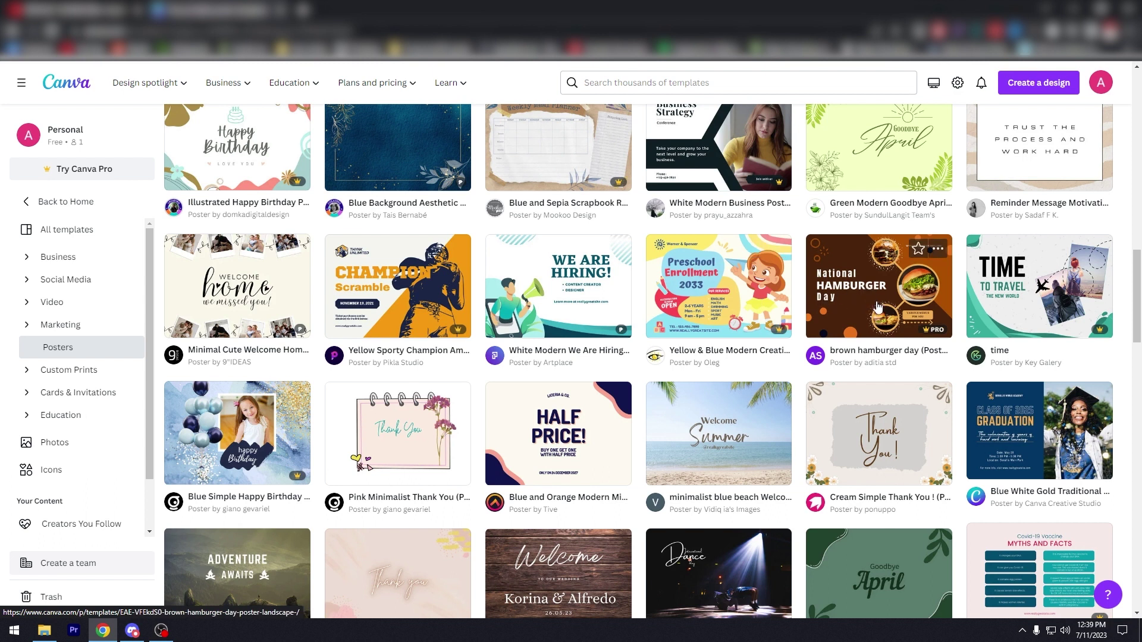
pyautogui.scroll(-4, 526, 201)
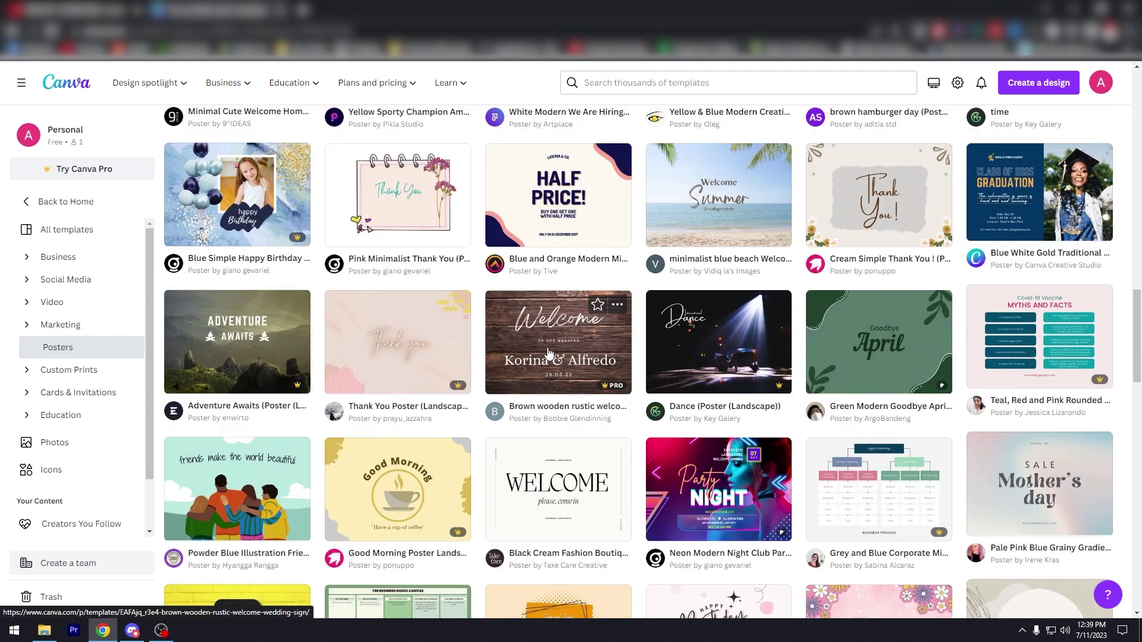
pyautogui.scroll(-3, 581, 362)
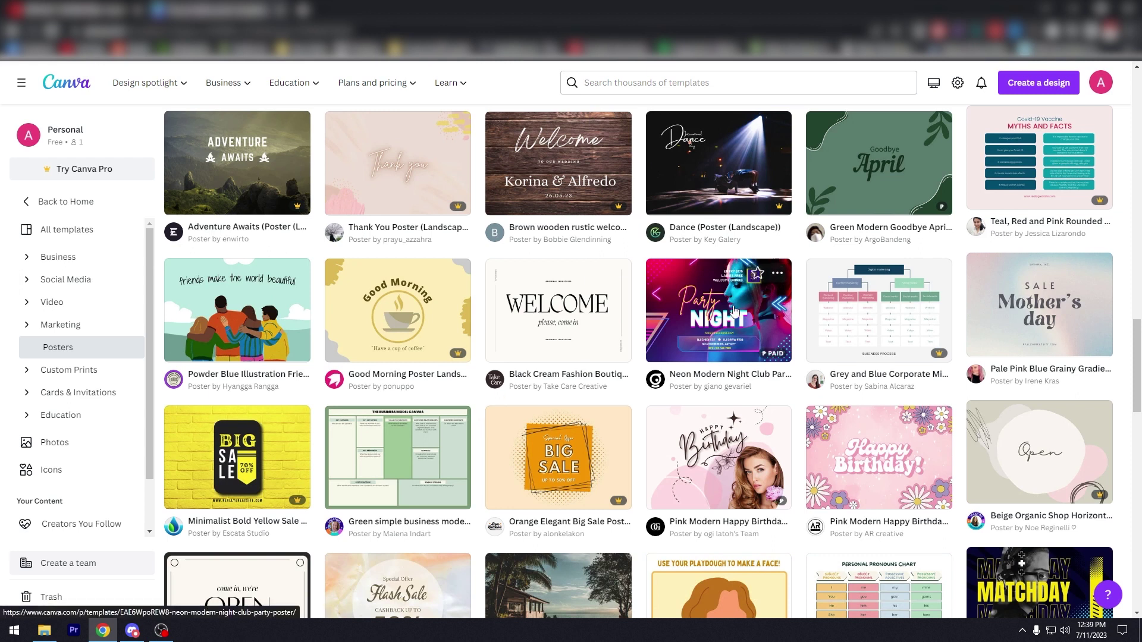
pyautogui.scroll(-3, 483, 369)
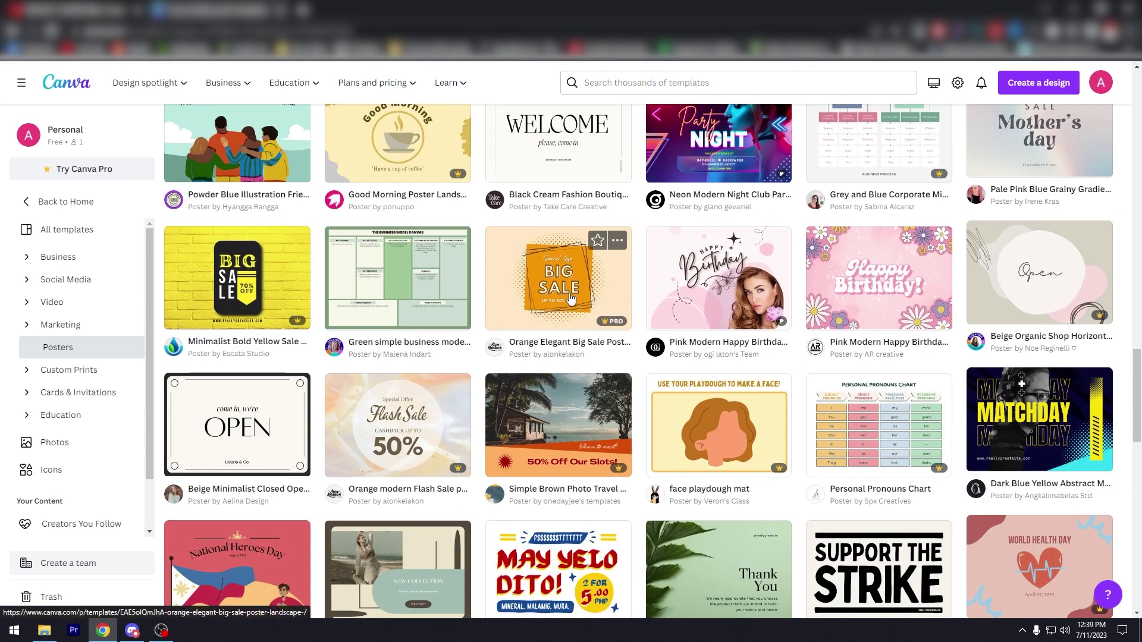
pyautogui.scroll(-4, 719, 303)
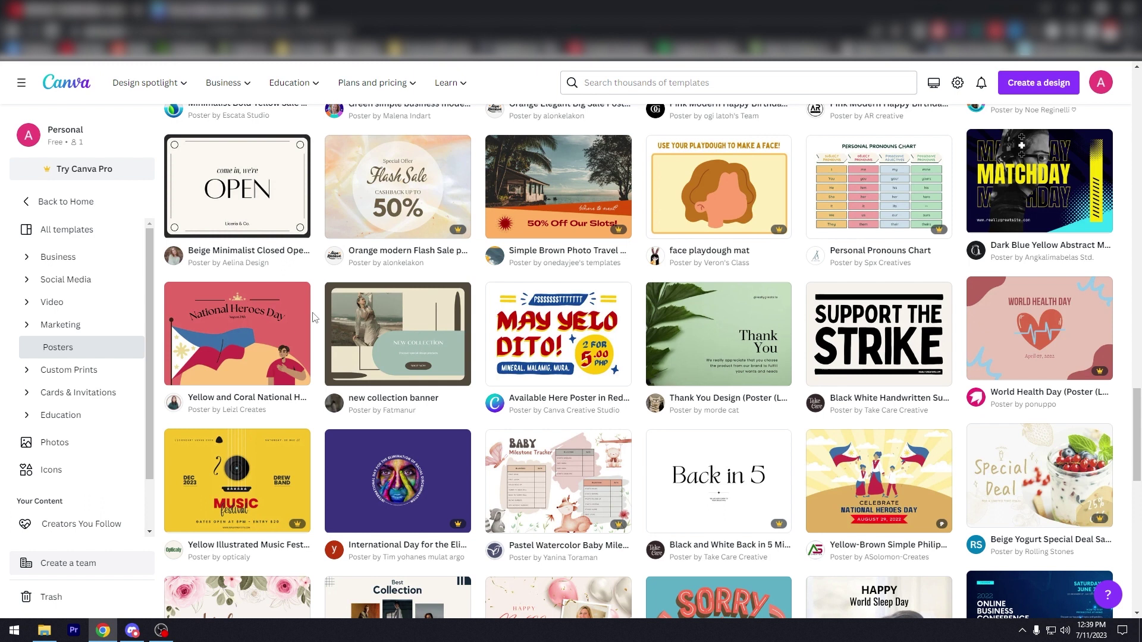
pyautogui.scroll(-2, 317, 321)
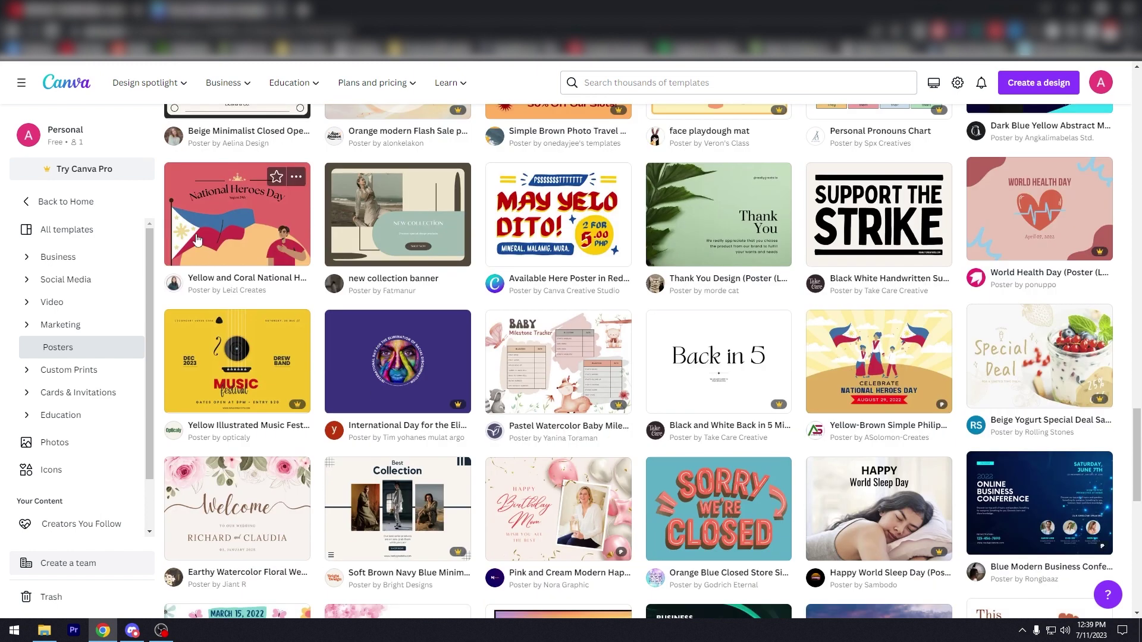
pyautogui.scroll(-2, 293, 274)
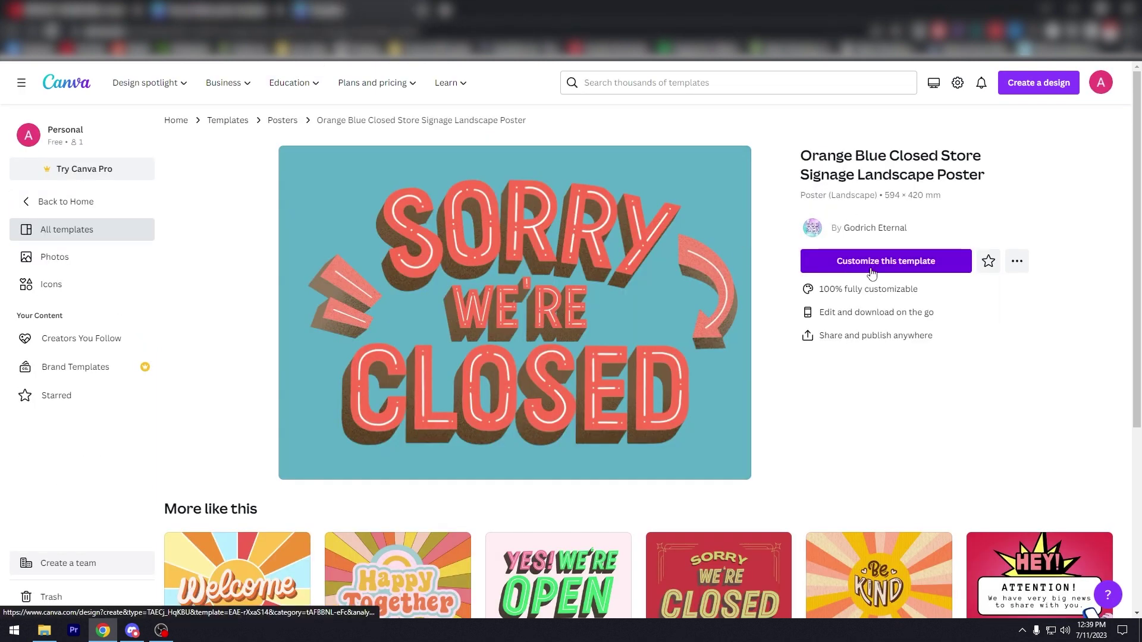
# Step: Open the Sorry We're Closed template in the editor and undo accidental moves to its lettering
pyautogui.click(886, 262)
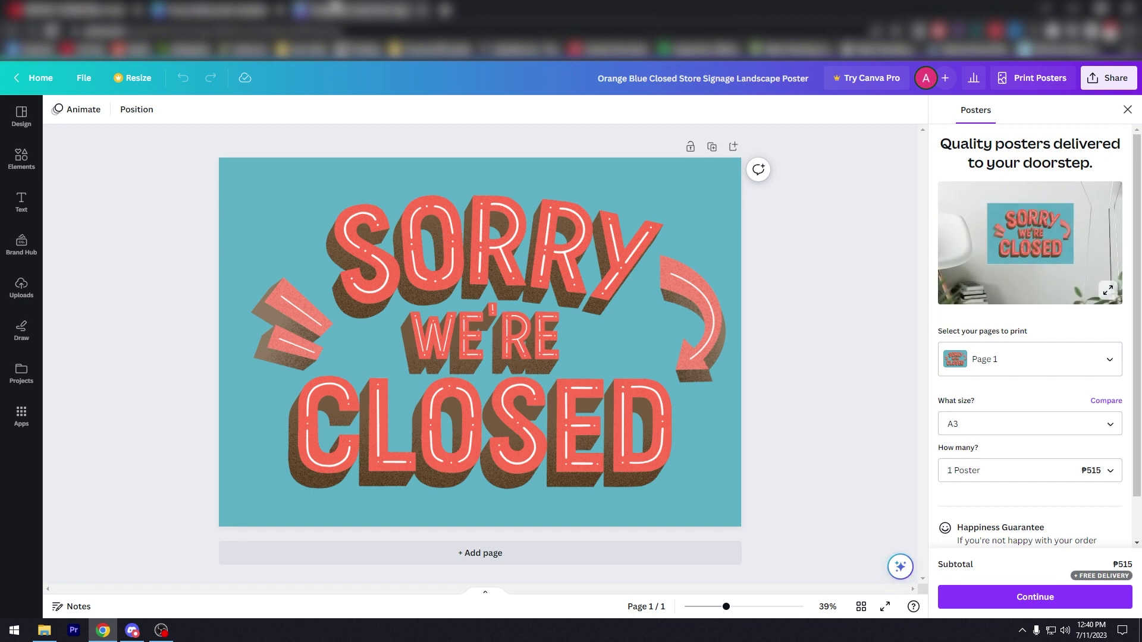
pyautogui.click(579, 306)
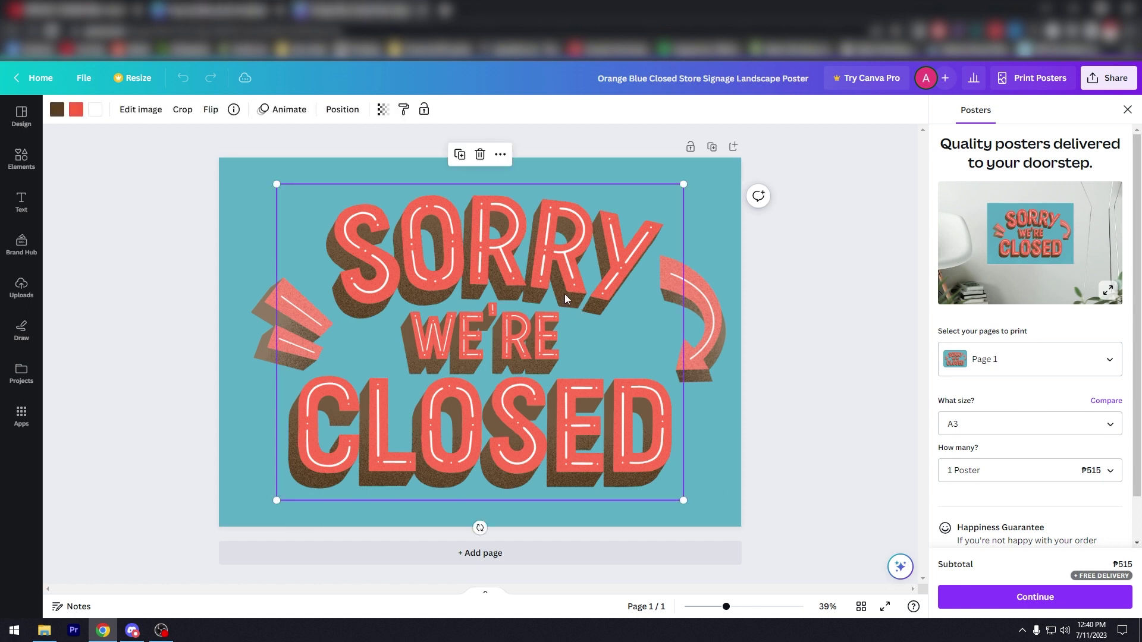
pyautogui.doubleClick(540, 282)
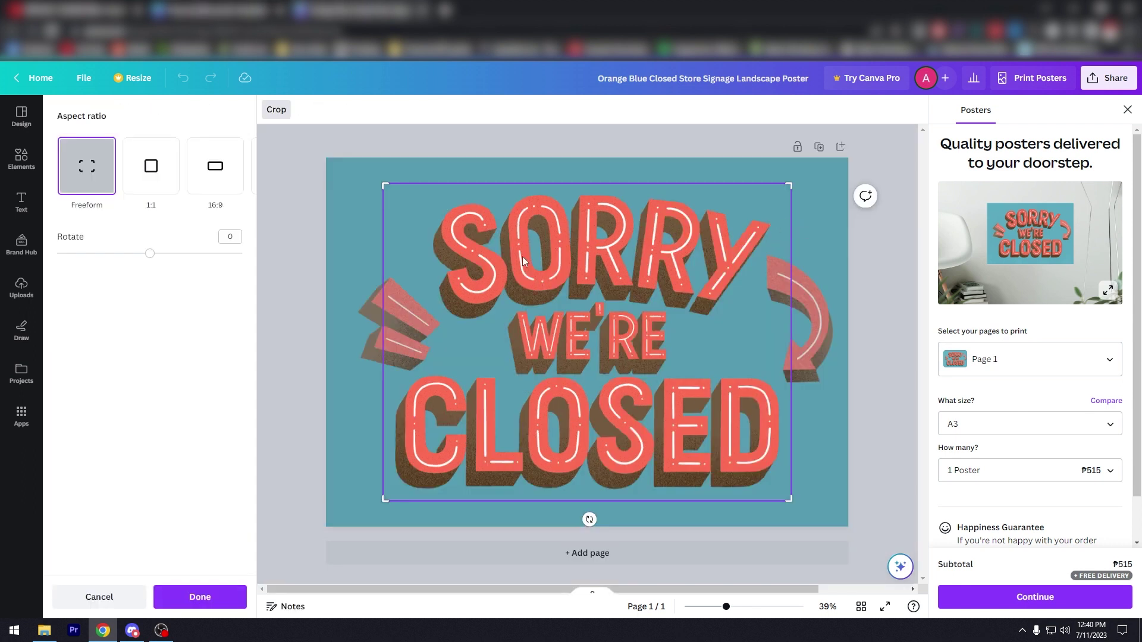
pyautogui.click(85, 598)
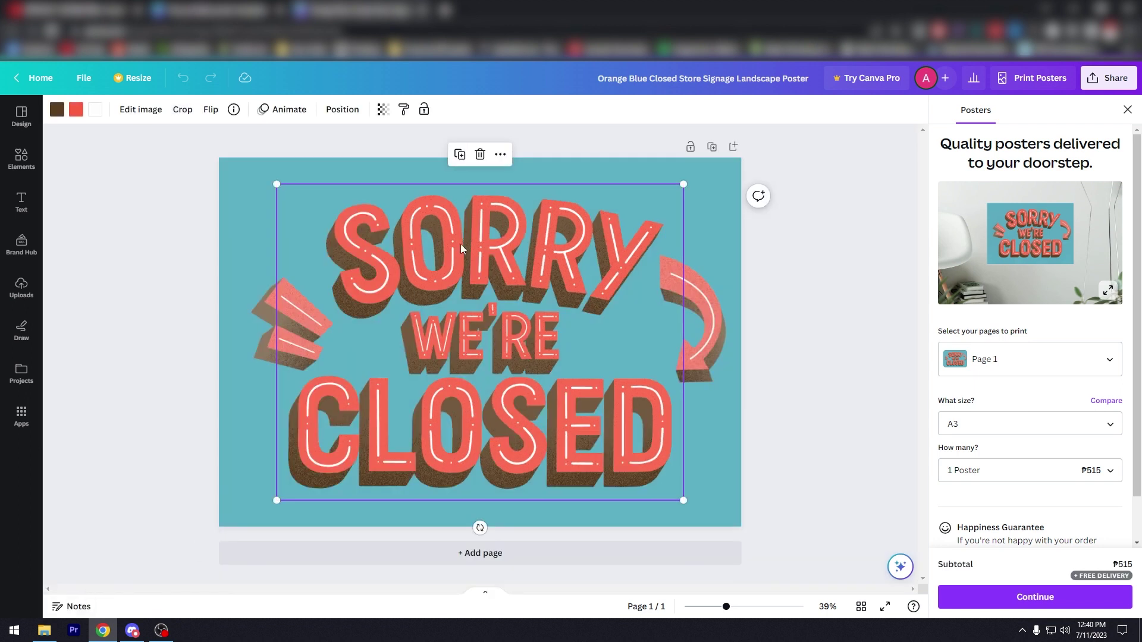
pyautogui.hotkey('ctrl', 'z')
pyautogui.hotkey('ctrl', 'z')
pyautogui.hotkey('ctrl', 'z')
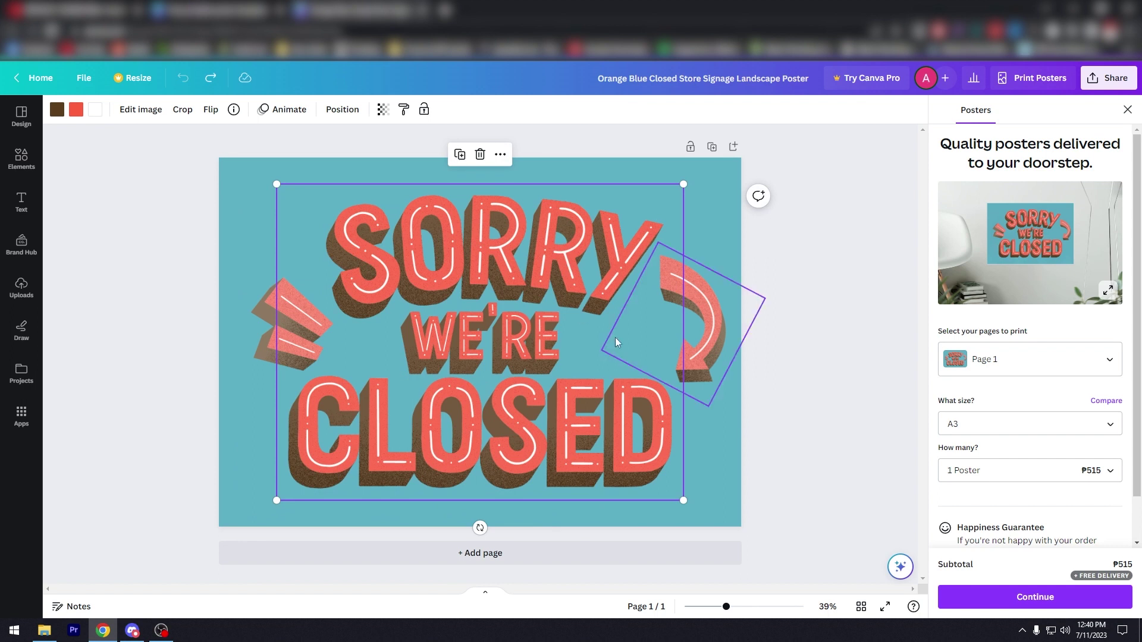
# Step: Rotate the closed-sign lettering about 89° while cropping, undo it, and return to the gallery
pyautogui.click(695, 345)
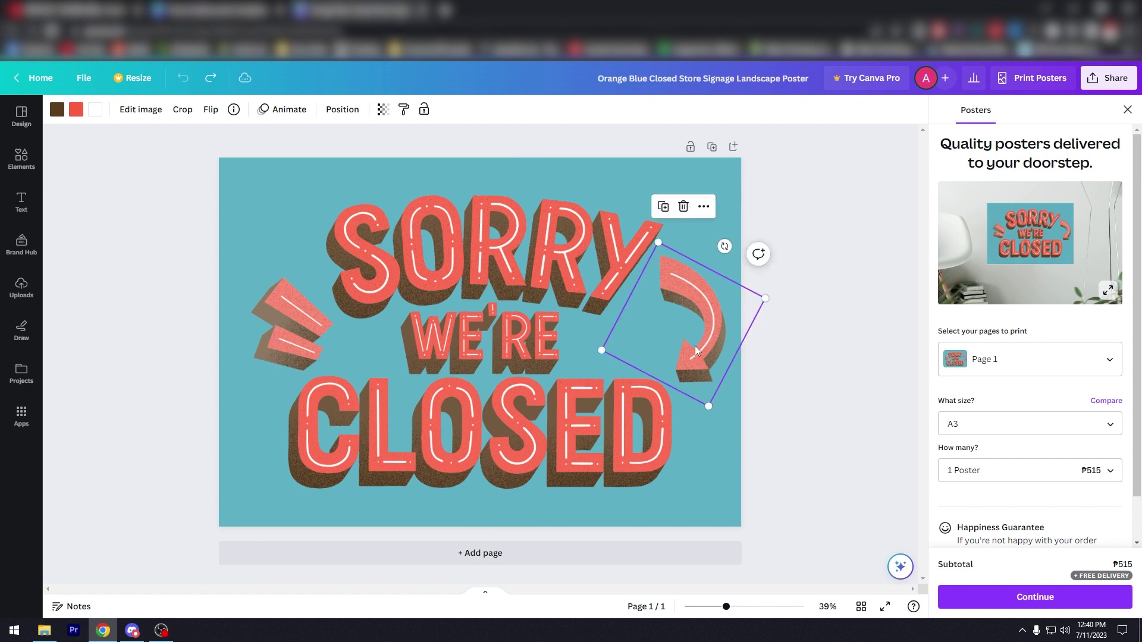
pyautogui.click(509, 283)
pyautogui.doubleClick(509, 283)
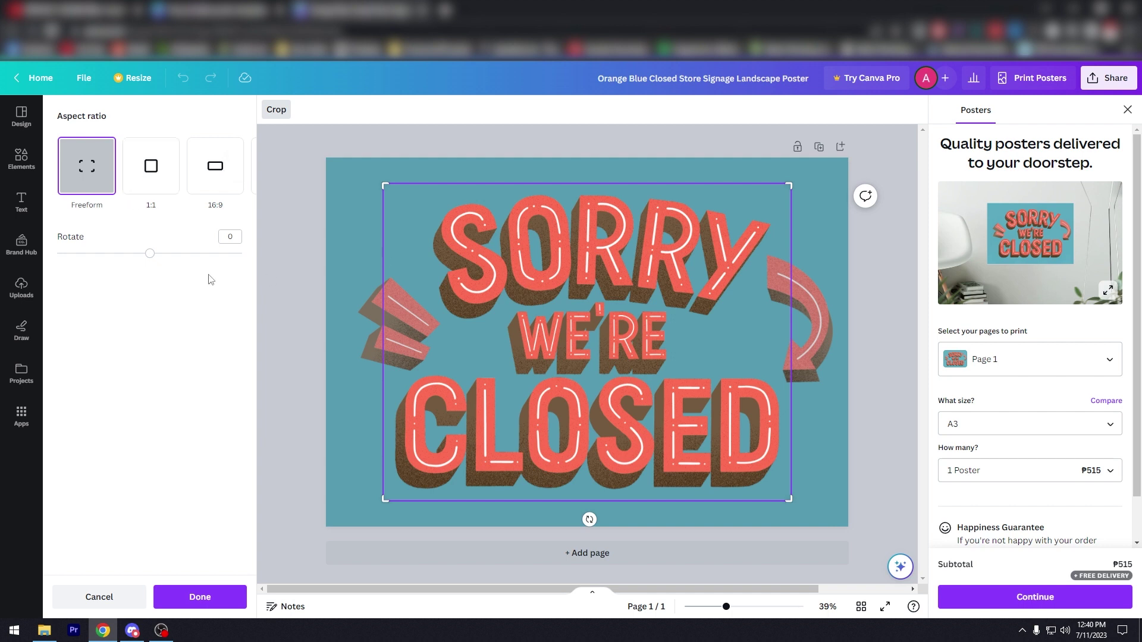
pyautogui.moveTo(150, 254); pyautogui.dragTo(195, 254)
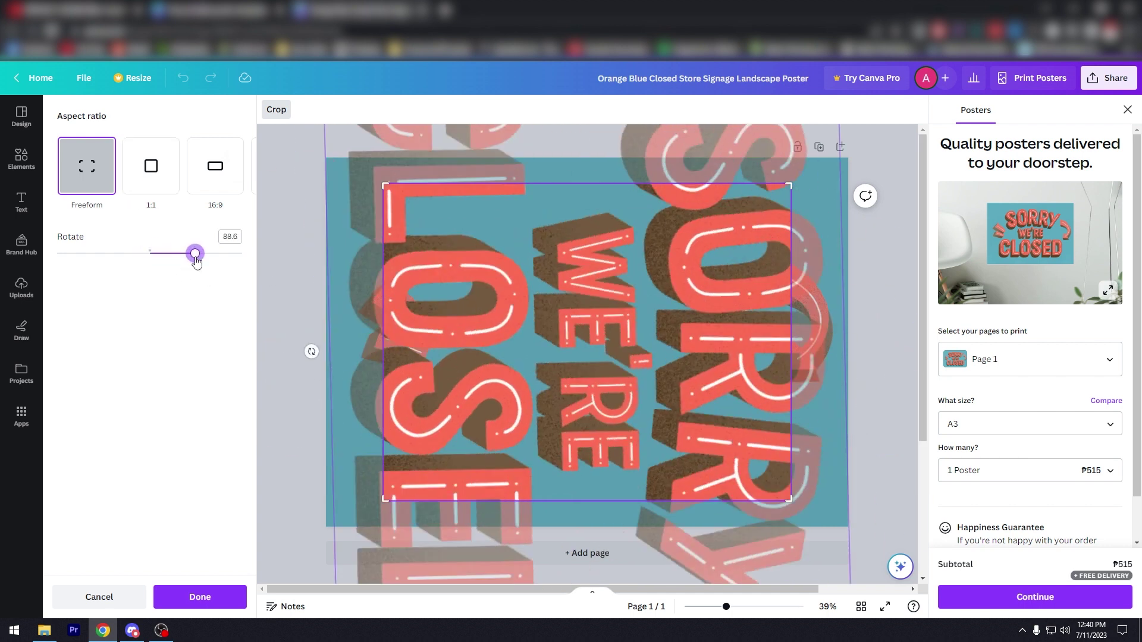
pyautogui.hotkey('ctrl', 'z')
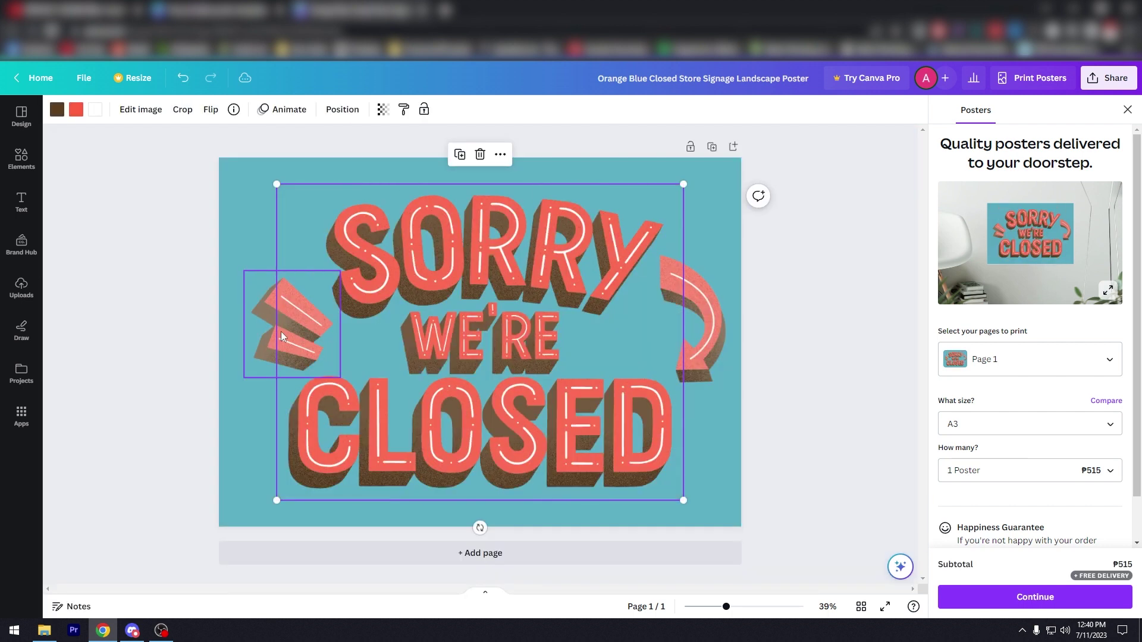
pyautogui.click(256, 12)
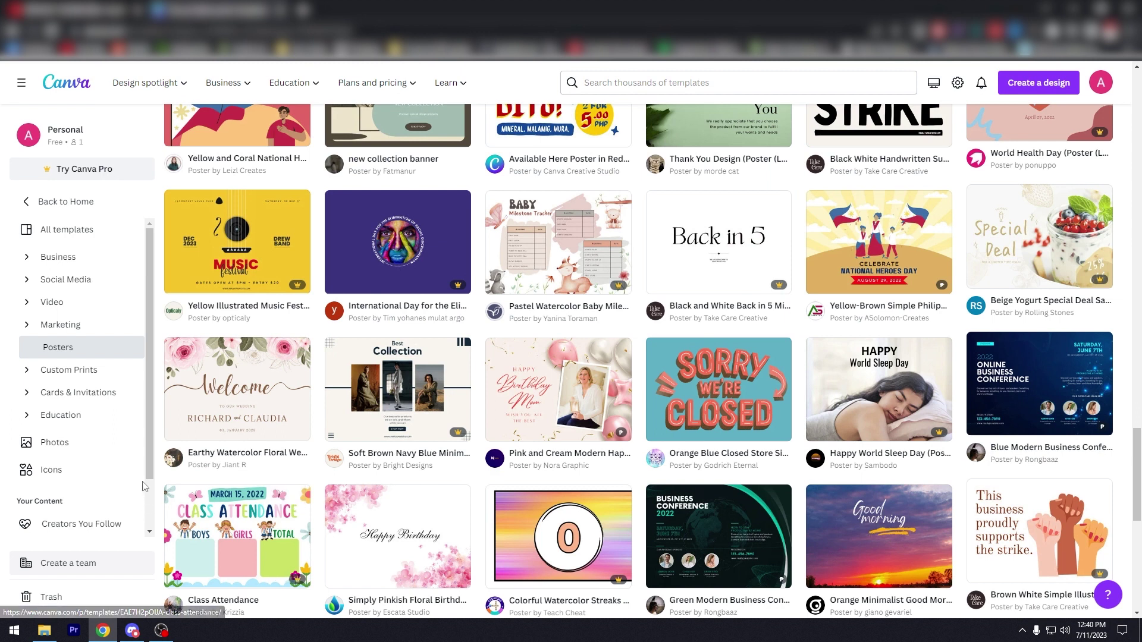
# Step: Scroll the Posters grid to the Black and Red Minimalist Movie Poster Landscape template
pyautogui.scroll(-3, 162, 485)
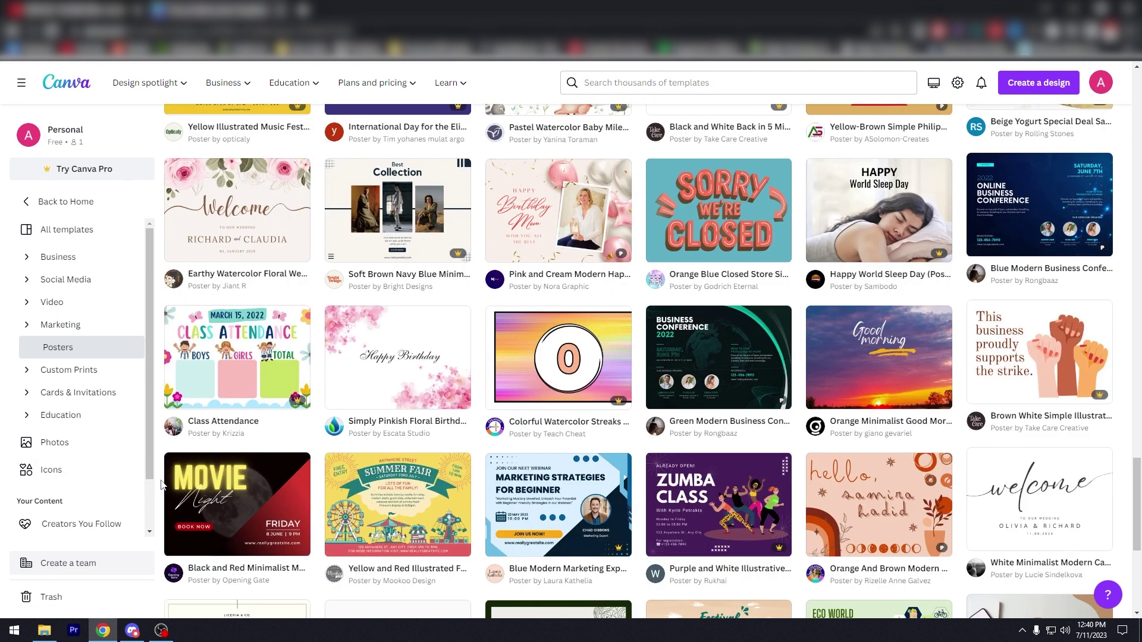
pyautogui.scroll(-3, 162, 485)
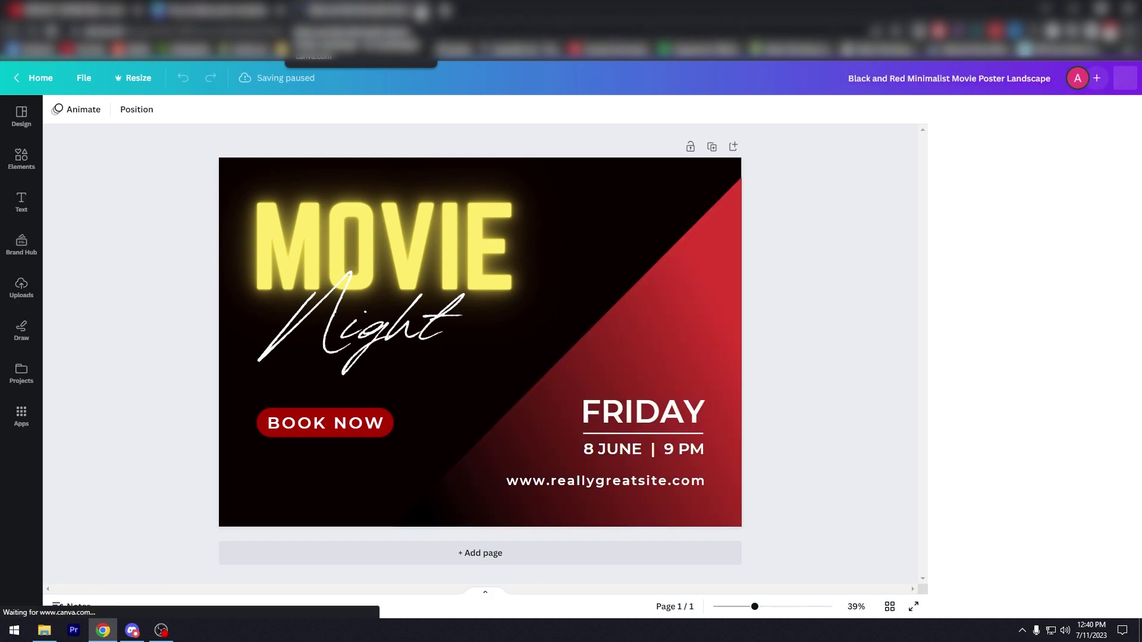
# Step: Replace the MOVIE headline with TEQUILA and widen its box to fit one line
pyautogui.click(447, 307)
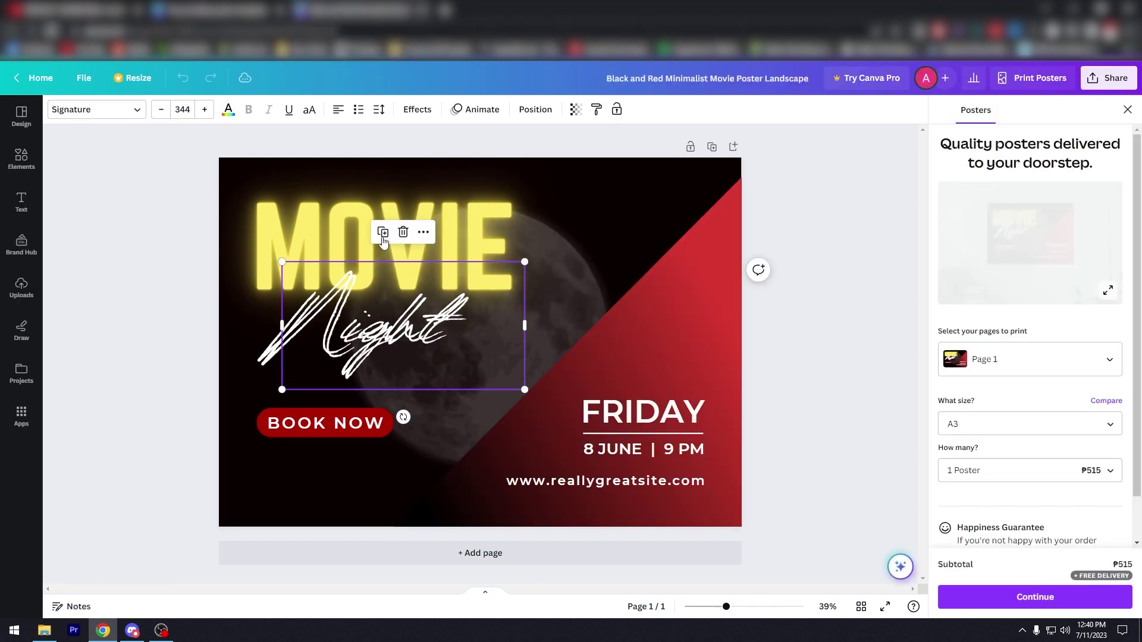
pyautogui.click(366, 225)
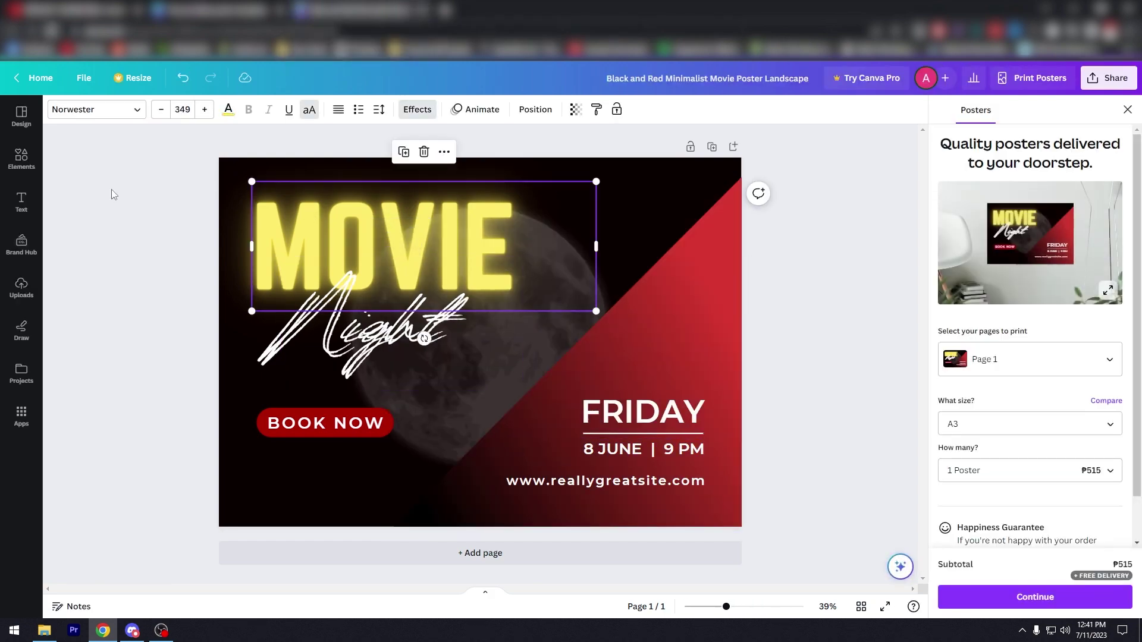
pyautogui.doubleClick(316, 228)
pyautogui.write('TEQUILA')
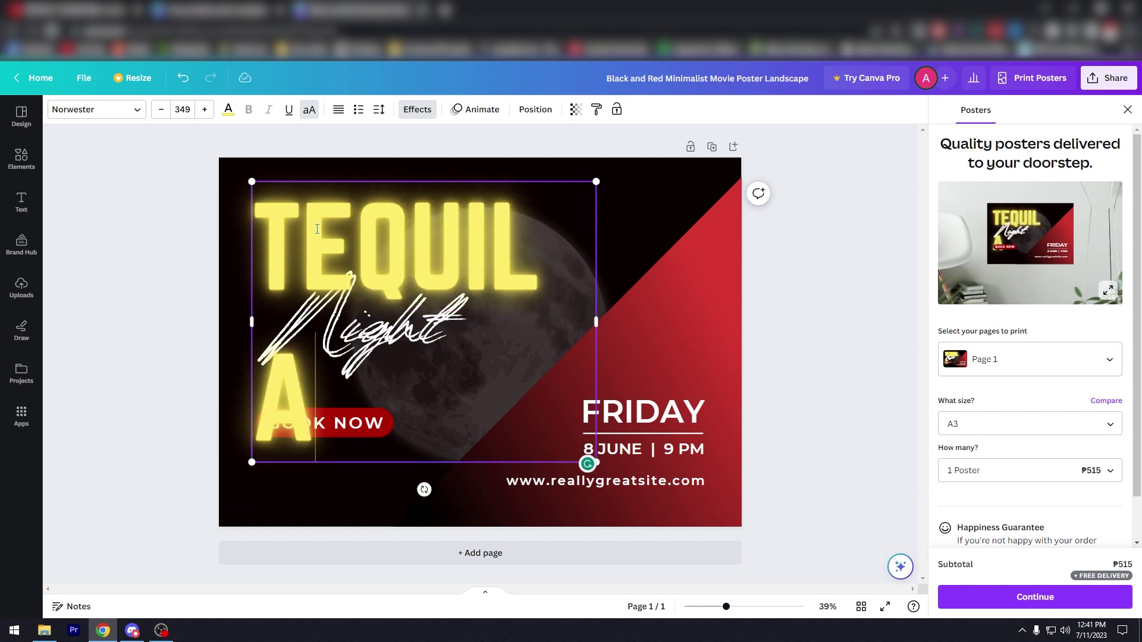
pyautogui.moveTo(596, 322); pyautogui.dragTo(634, 323)
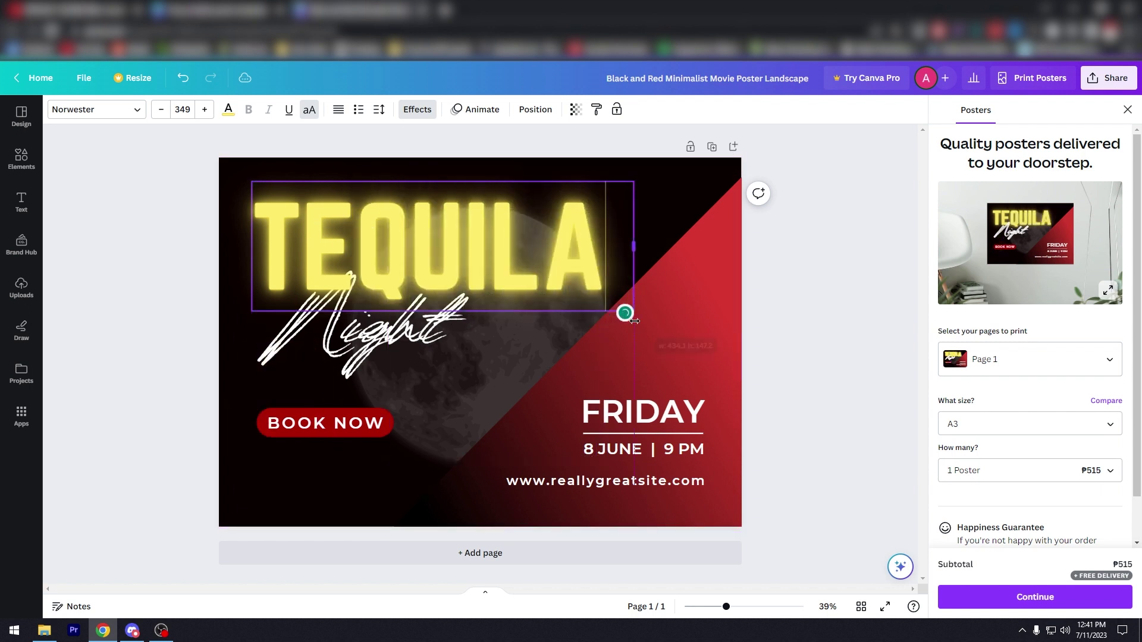
# Step: Change the script word Night to Fridays
pyautogui.doubleClick(330, 349)
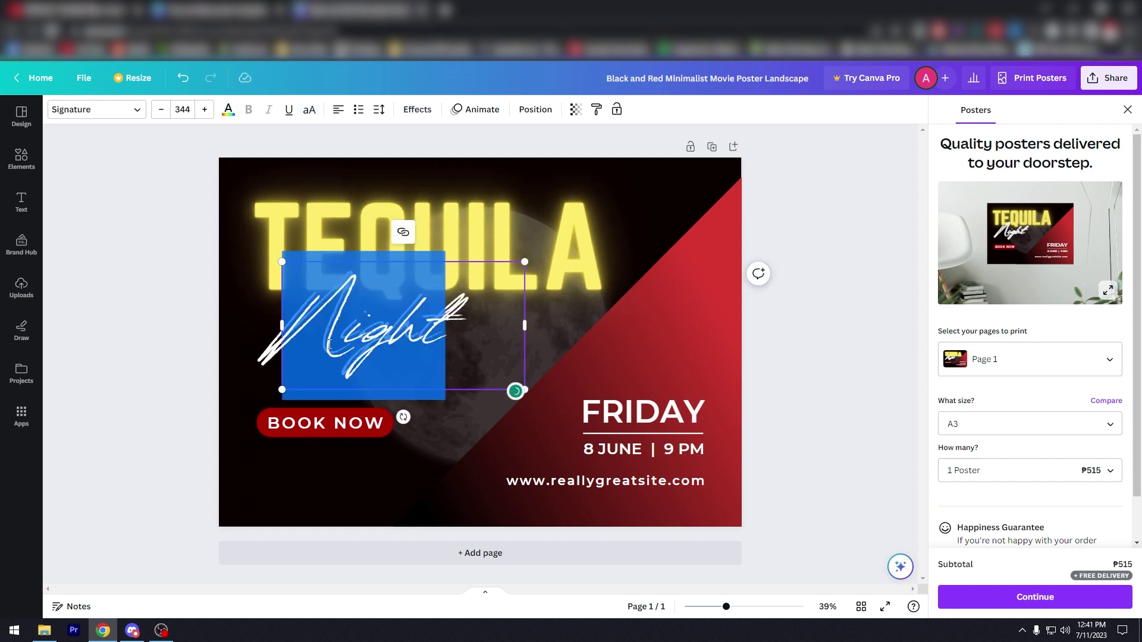
pyautogui.write('NIGHT')
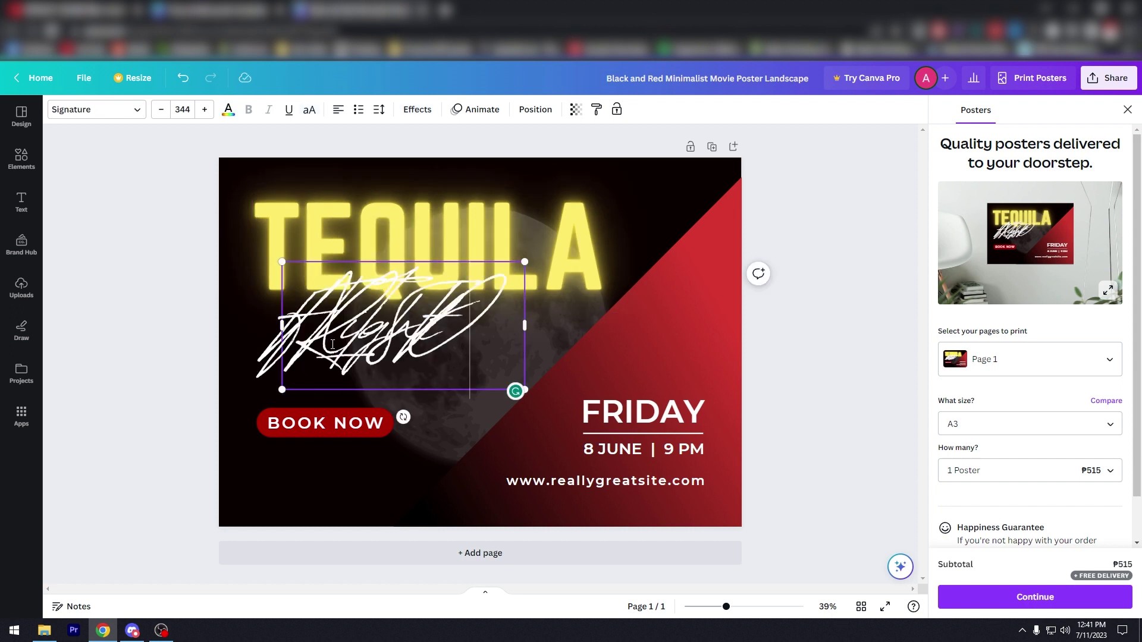
pyautogui.hotkey('ctrl', 'a')
pyautogui.hotkey('ctrl', 'z')
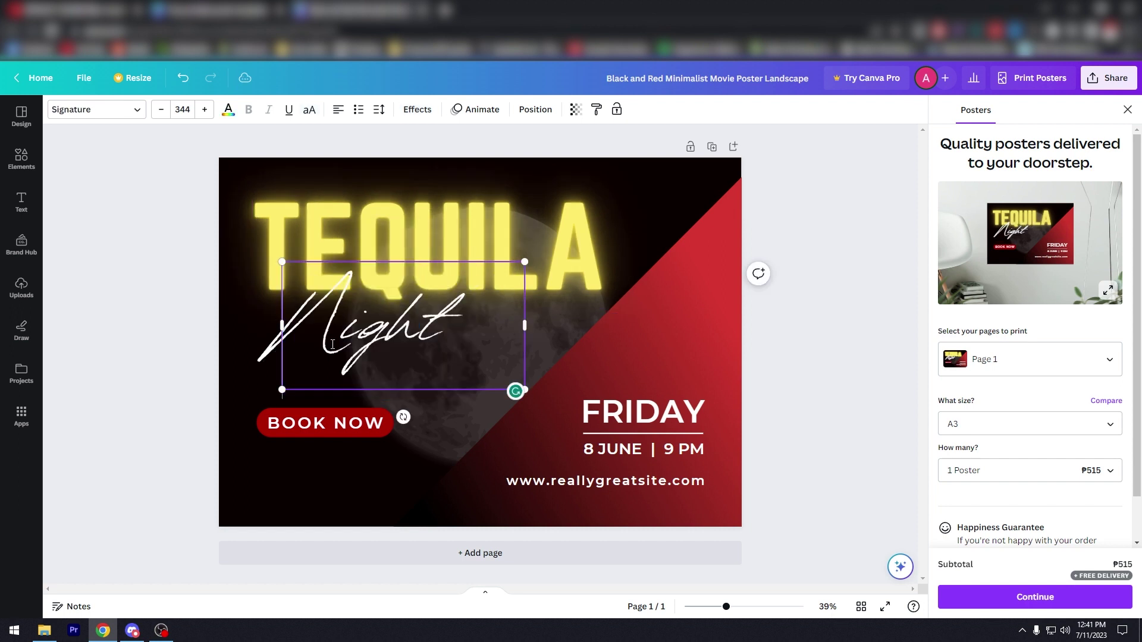
pyautogui.click(411, 315)
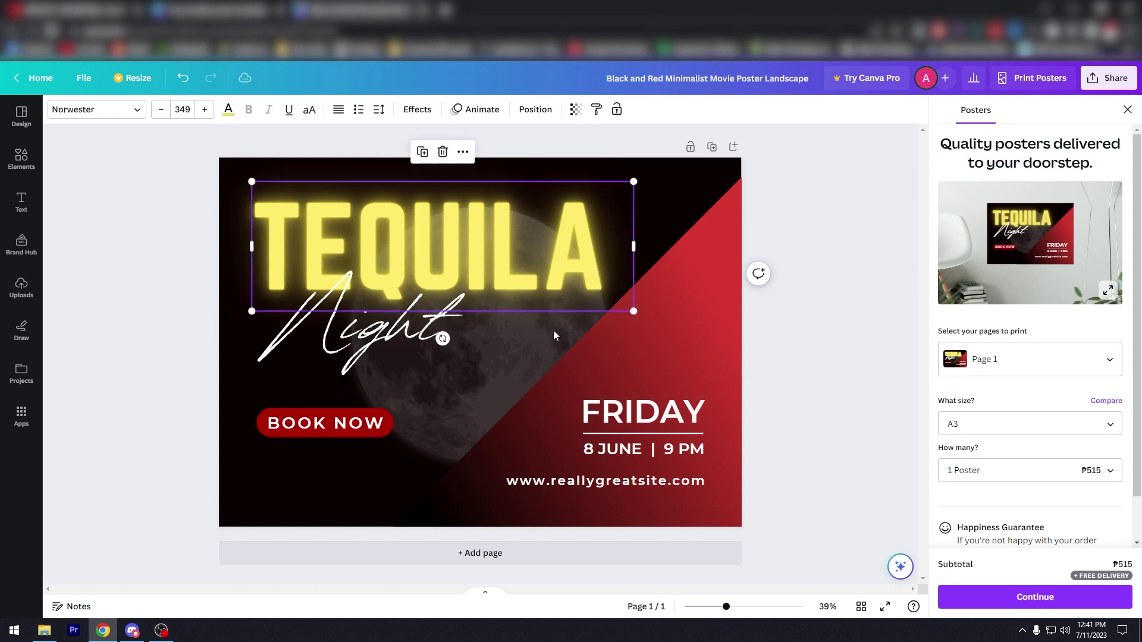
pyautogui.click(429, 333)
pyautogui.doubleClick(432, 334)
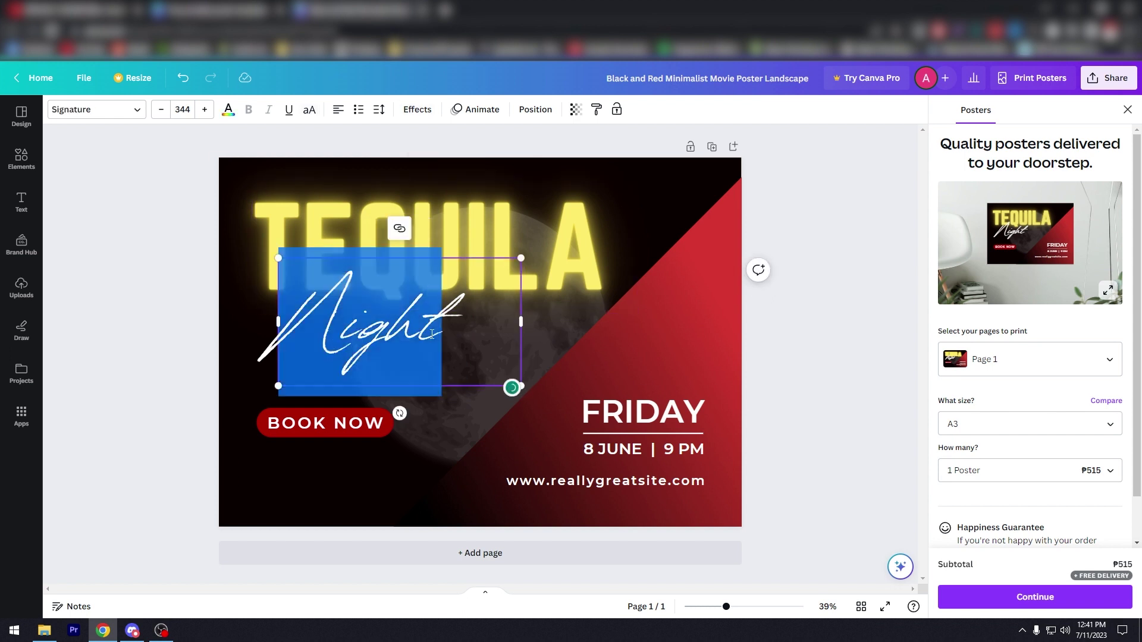
pyautogui.press('BackSpace')
pyautogui.write('TR')
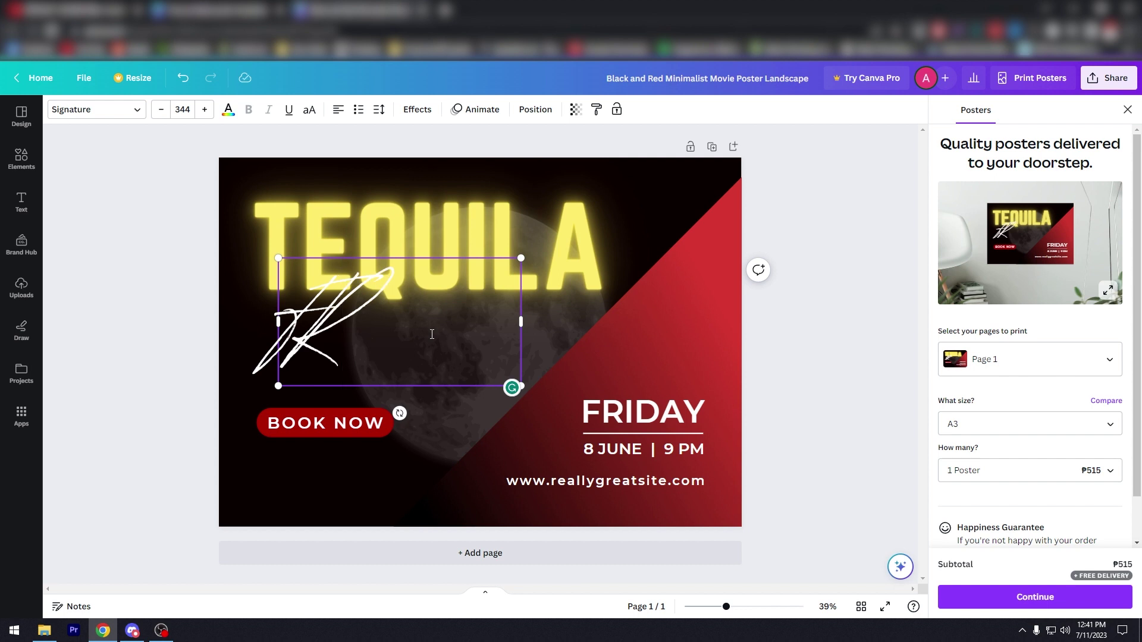
pyautogui.press('BackSpace')
pyautogui.press('BackSpace')
pyautogui.write('Fridays')
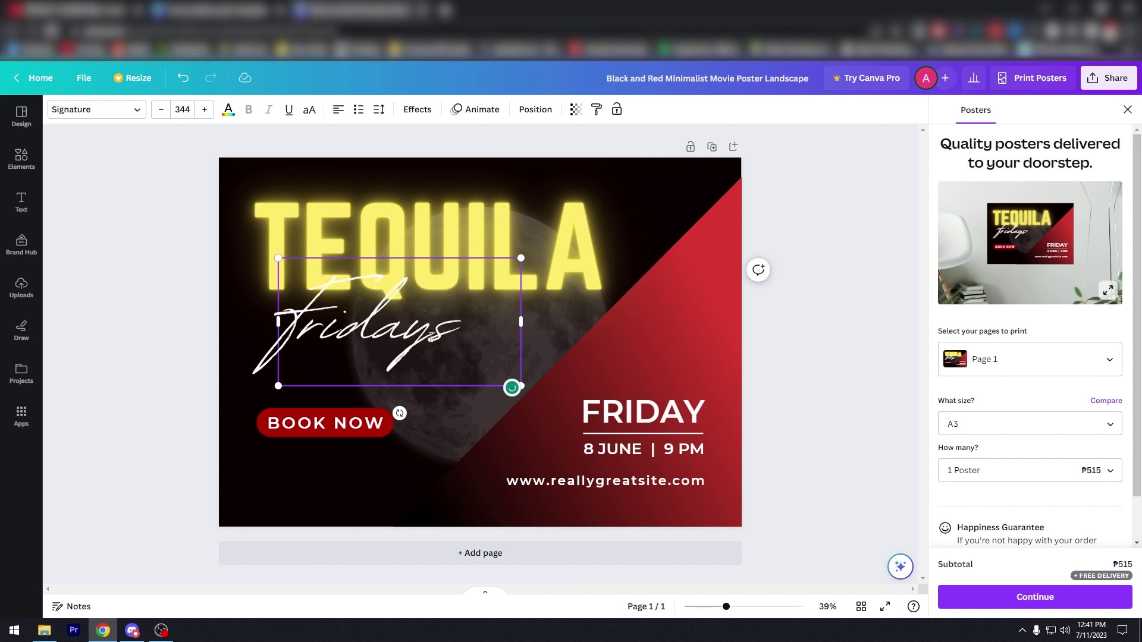
# Step: Change the date line from 8 JUNE | 9 PM to ALL OF JUNE | STARTS @ 9 PM, nudged right
pyautogui.click(327, 492)
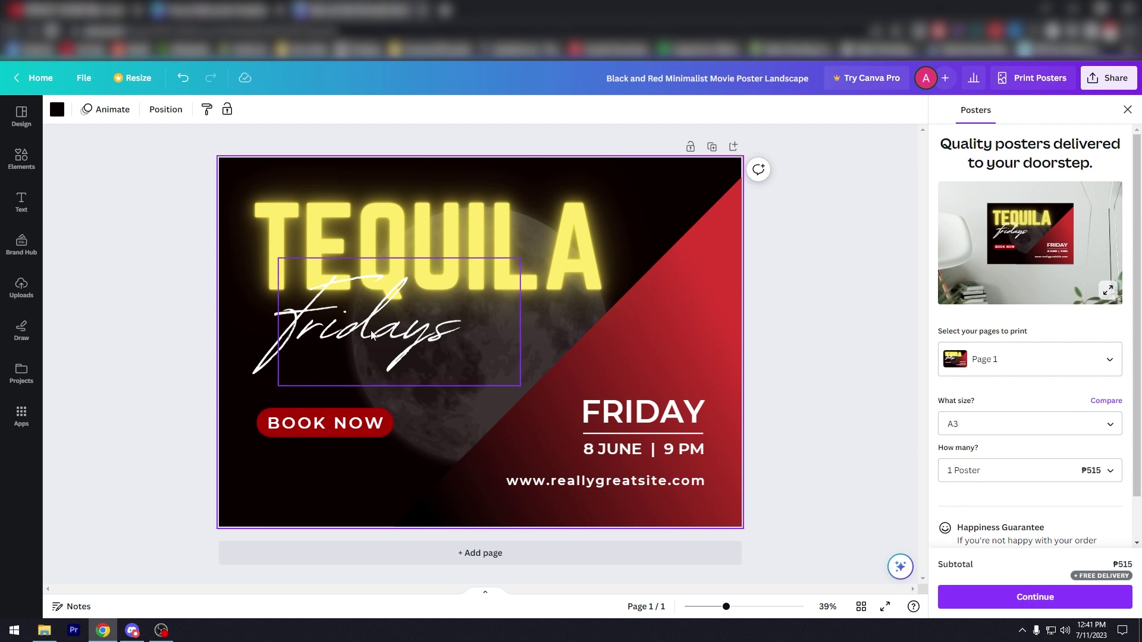
pyautogui.click(604, 455)
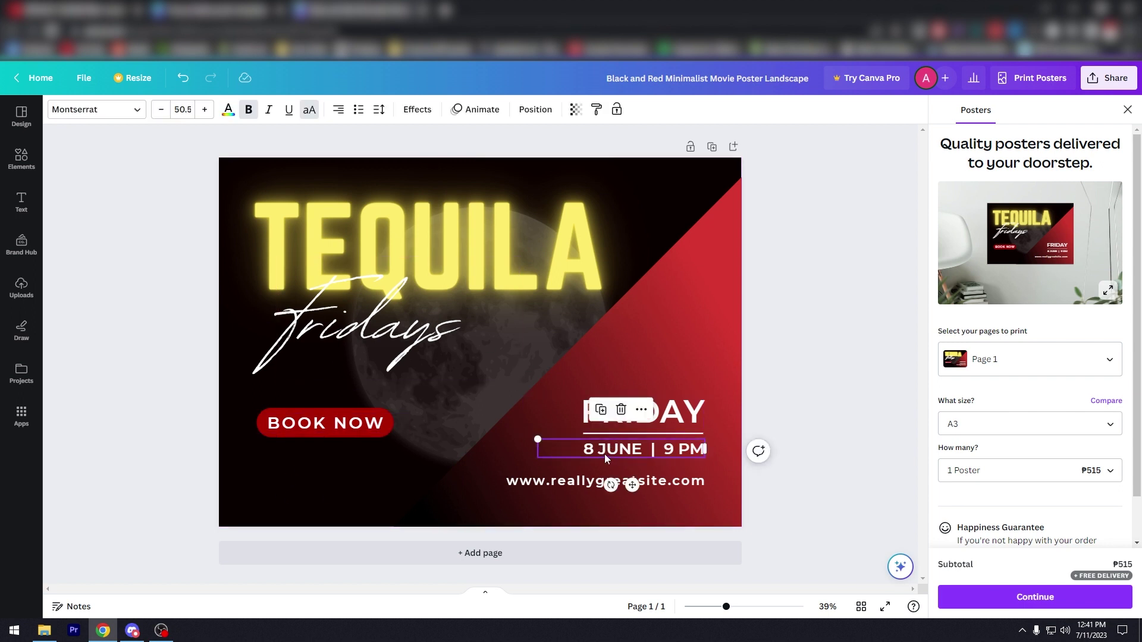
pyautogui.click(612, 455)
pyautogui.moveTo(646, 451); pyautogui.dragTo(580, 451)
pyautogui.write('ALL OF U')
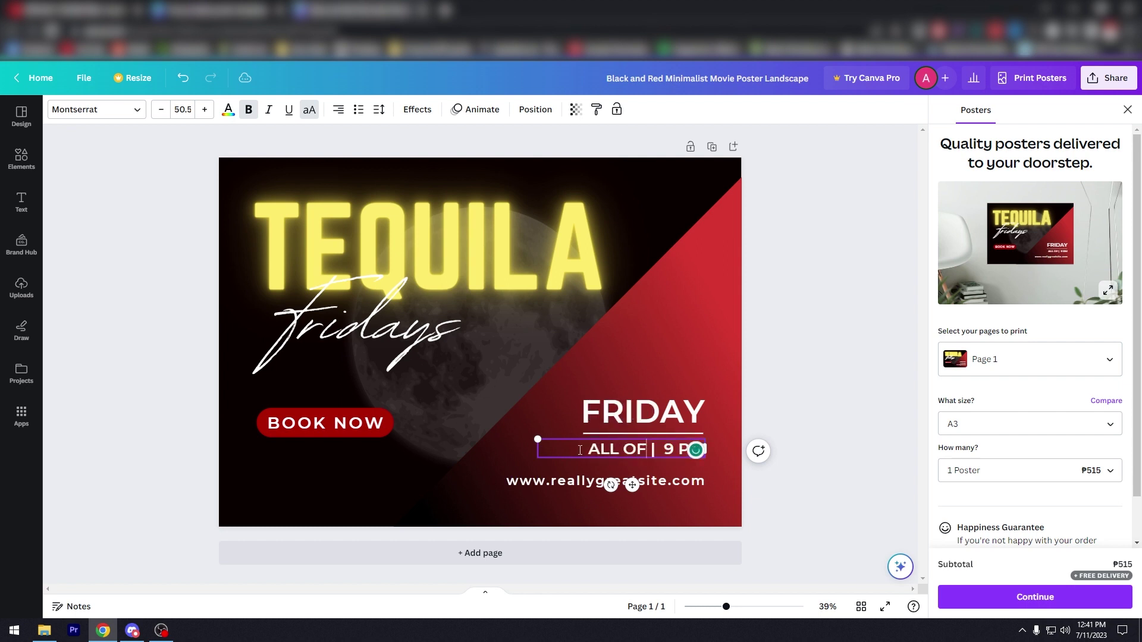
pyautogui.press('BackSpace')
pyautogui.write('JU ')
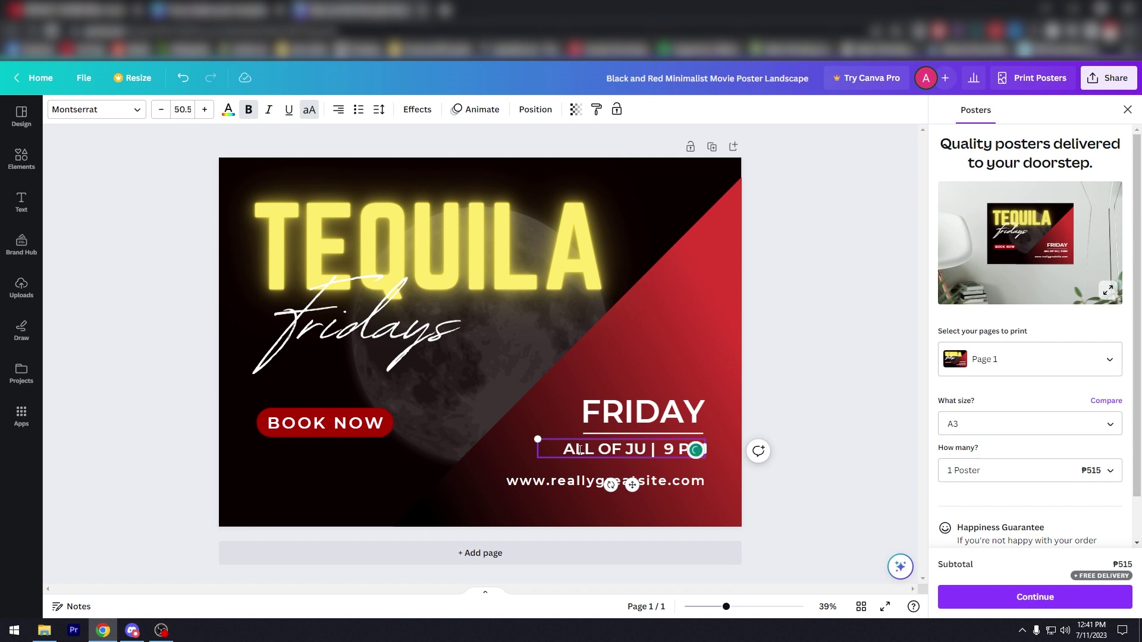
pyautogui.write('NE | ')
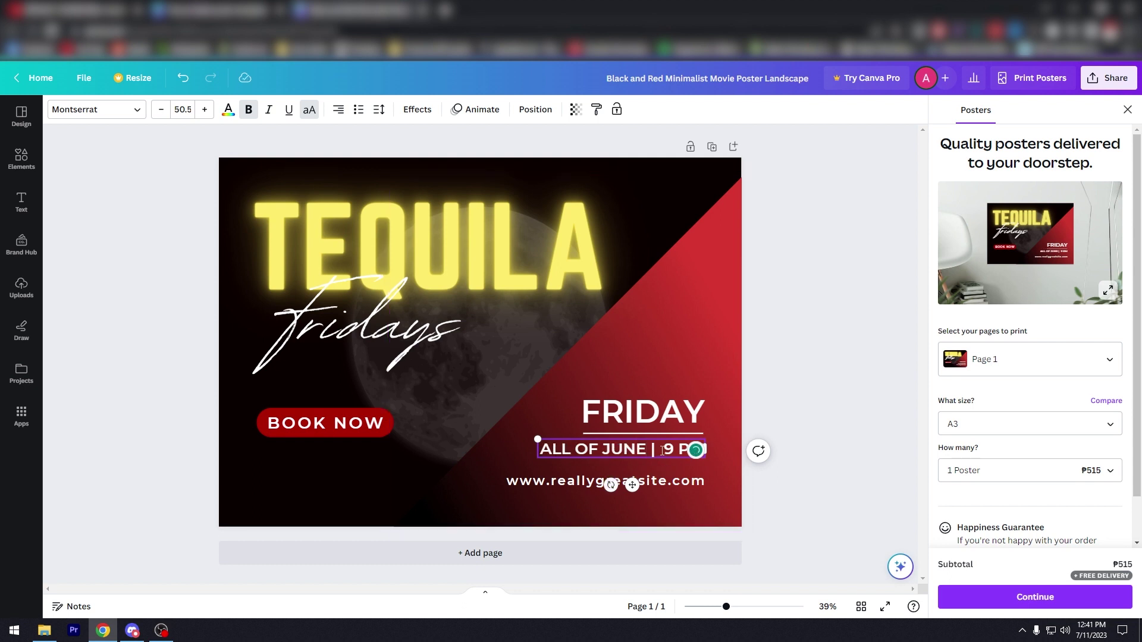
pyautogui.write('STARTS ')
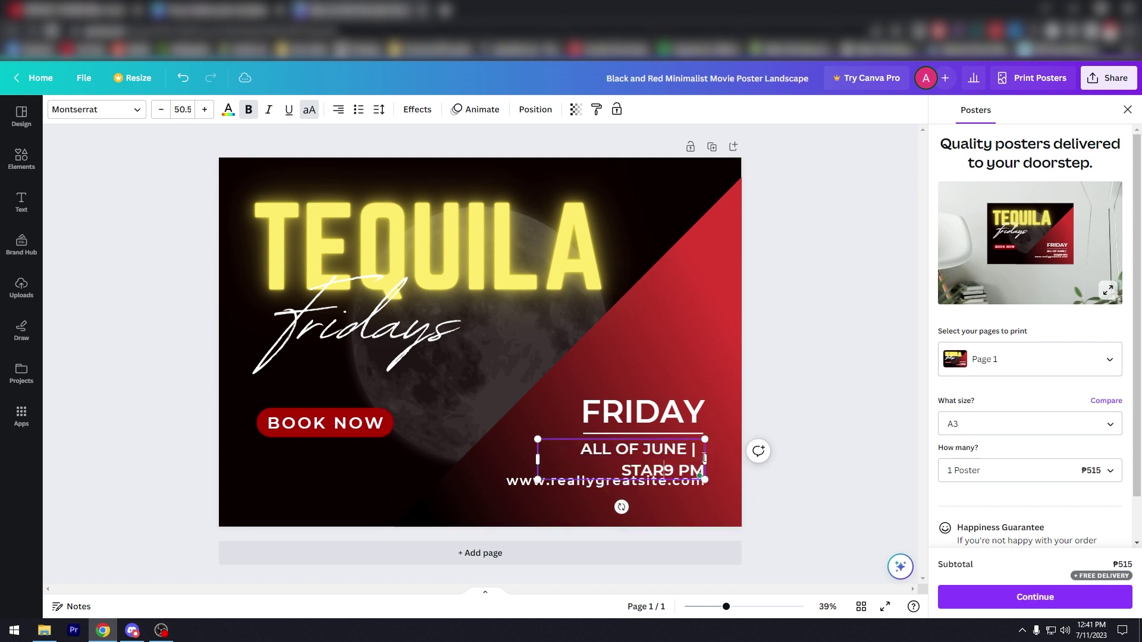
pyautogui.write('@')
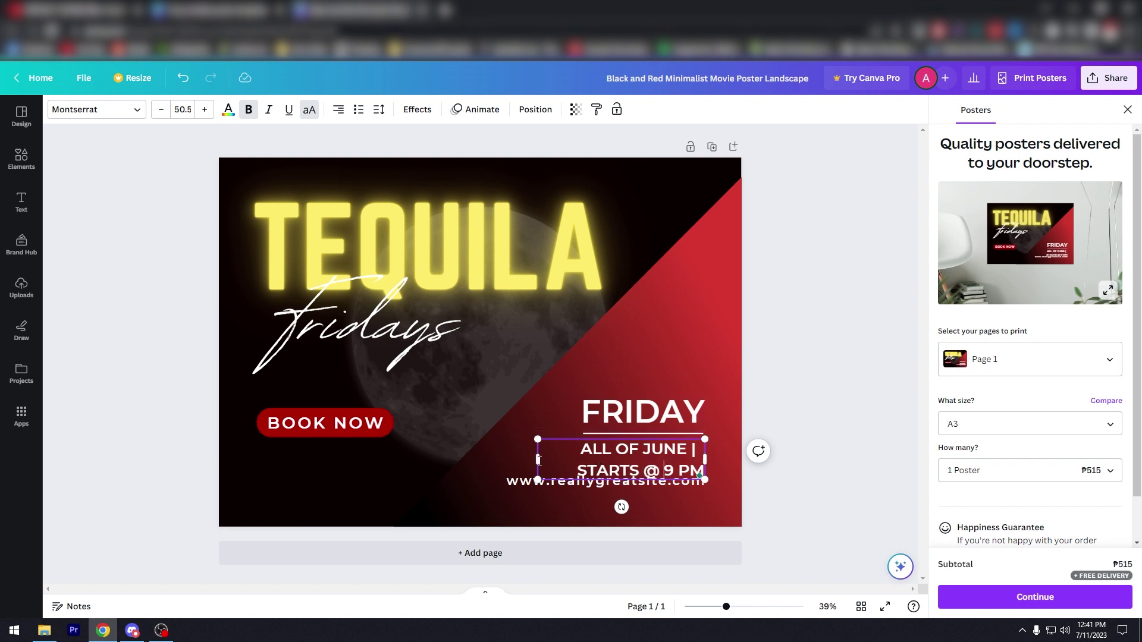
pyautogui.moveTo(705, 471); pyautogui.dragTo(443, 459)
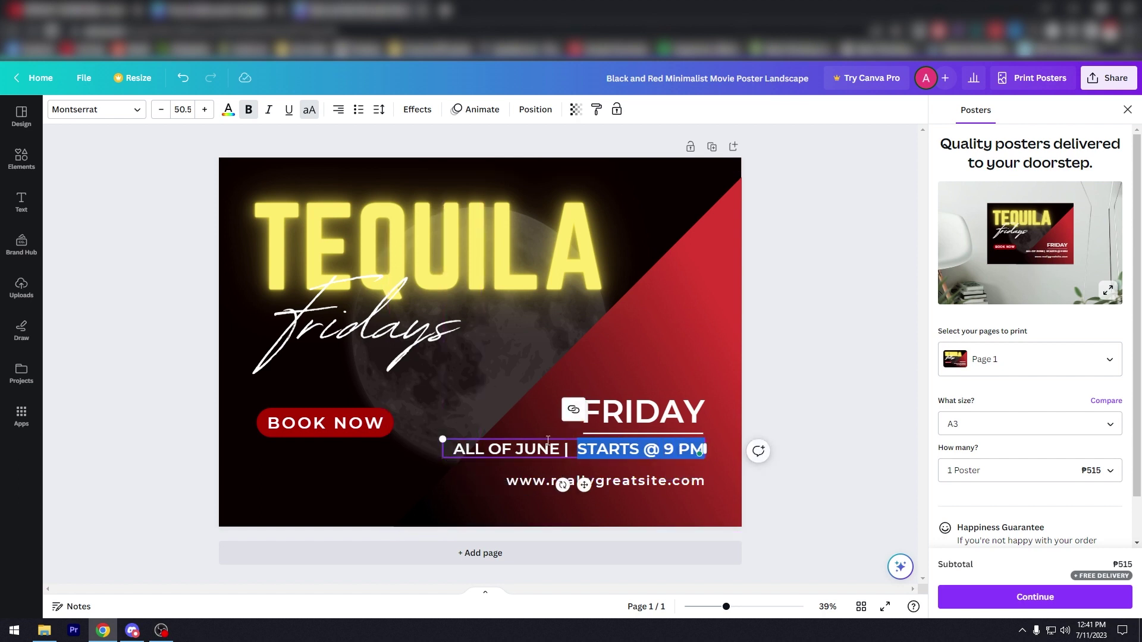
pyautogui.moveTo(559, 436); pyautogui.dragTo(575, 440)
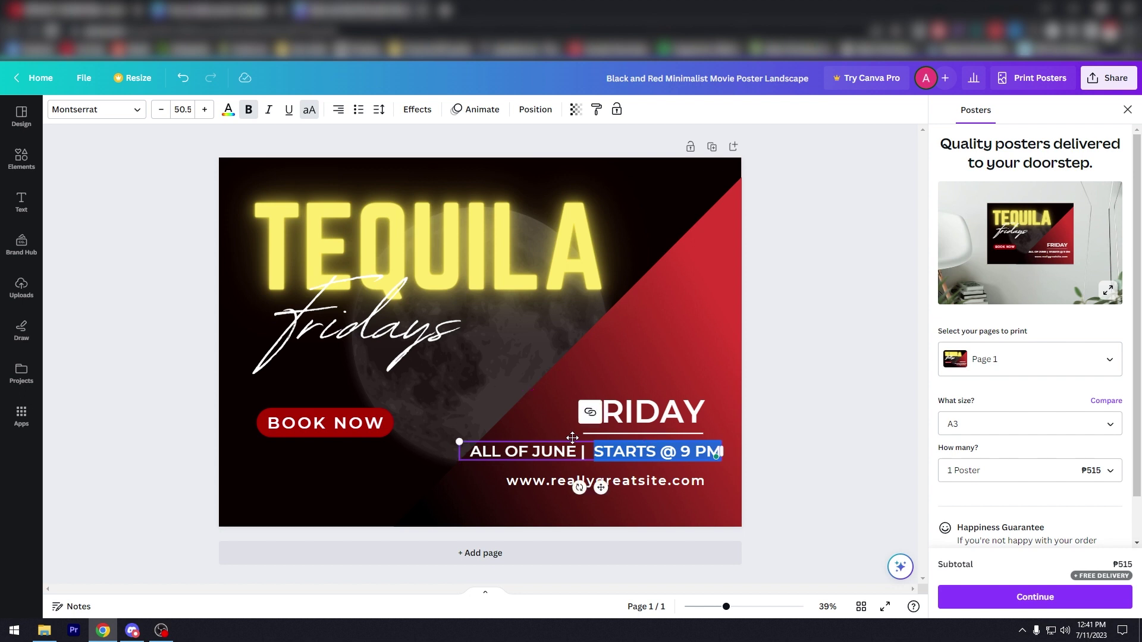
pyautogui.click(619, 414)
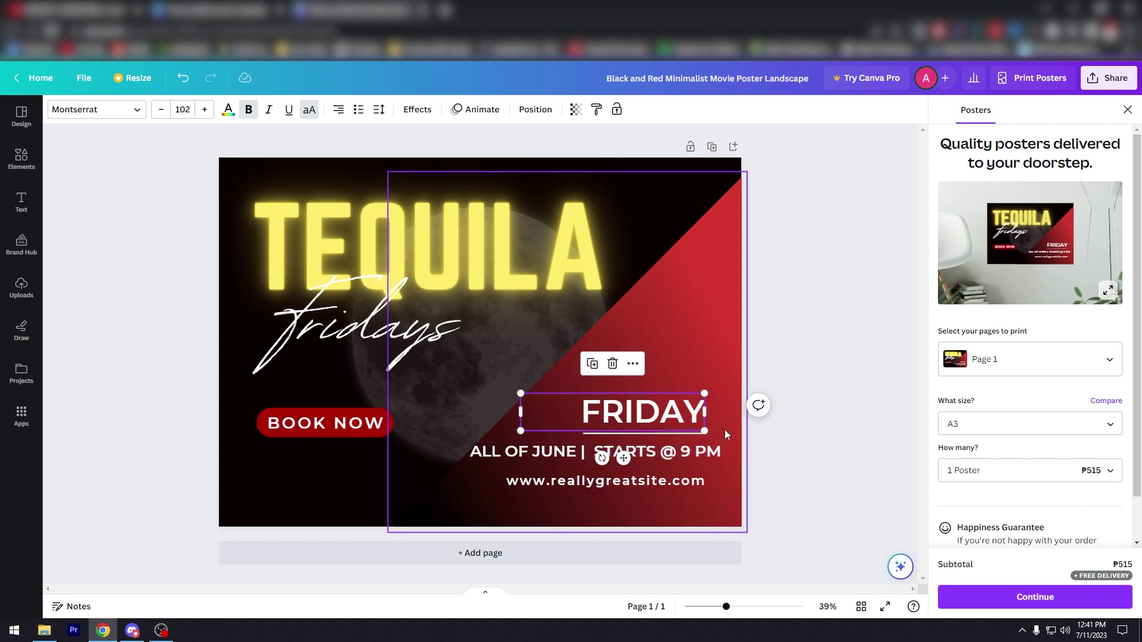
# Step: Shift the FRIDAY heading right to line up with the date line's right end
pyautogui.moveTo(573, 406); pyautogui.dragTo(583, 405)
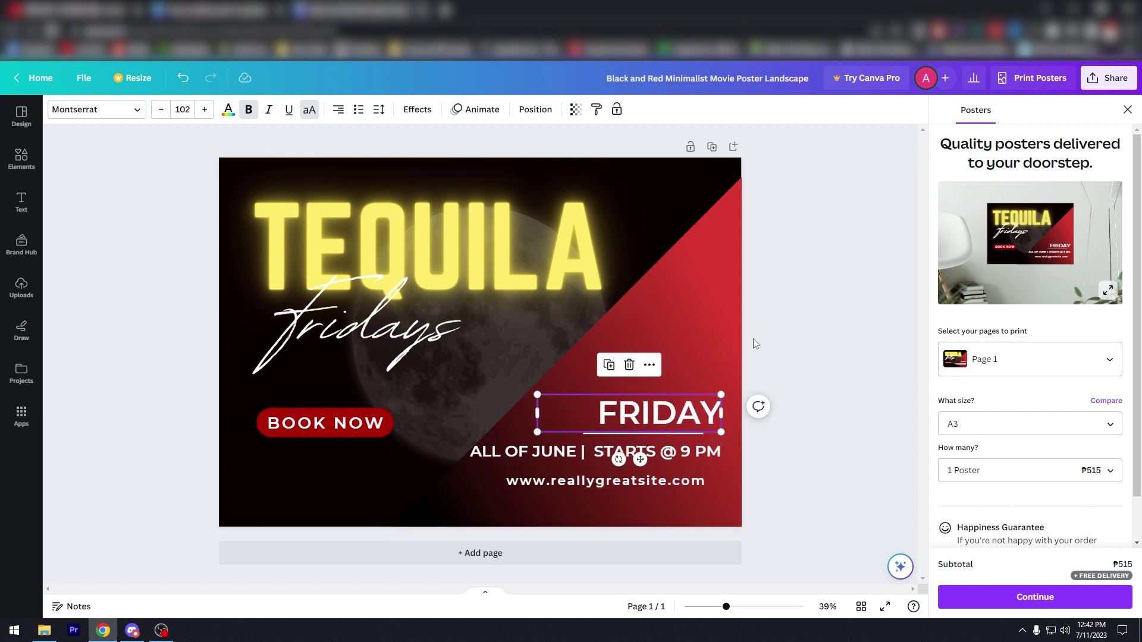
pyautogui.click(738, 355)
pyautogui.moveTo(643, 433); pyautogui.dragTo(657, 434)
pyautogui.hotkey('ctrl', 'z')
pyautogui.hotkey('ctrl', 'z')
pyautogui.hotkey('ctrl', 'y')
# Step: Move the underline right so it sits beneath FRIDAY
pyautogui.click(633, 437)
pyautogui.moveTo(633, 437); pyautogui.dragTo(653, 437)
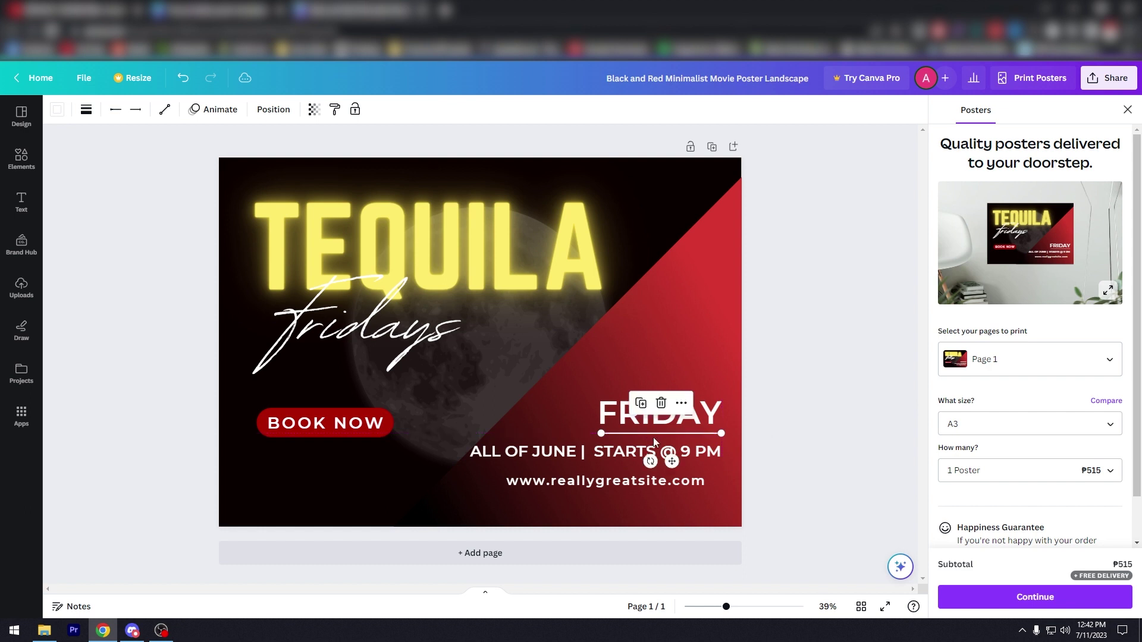
pyautogui.click(751, 434)
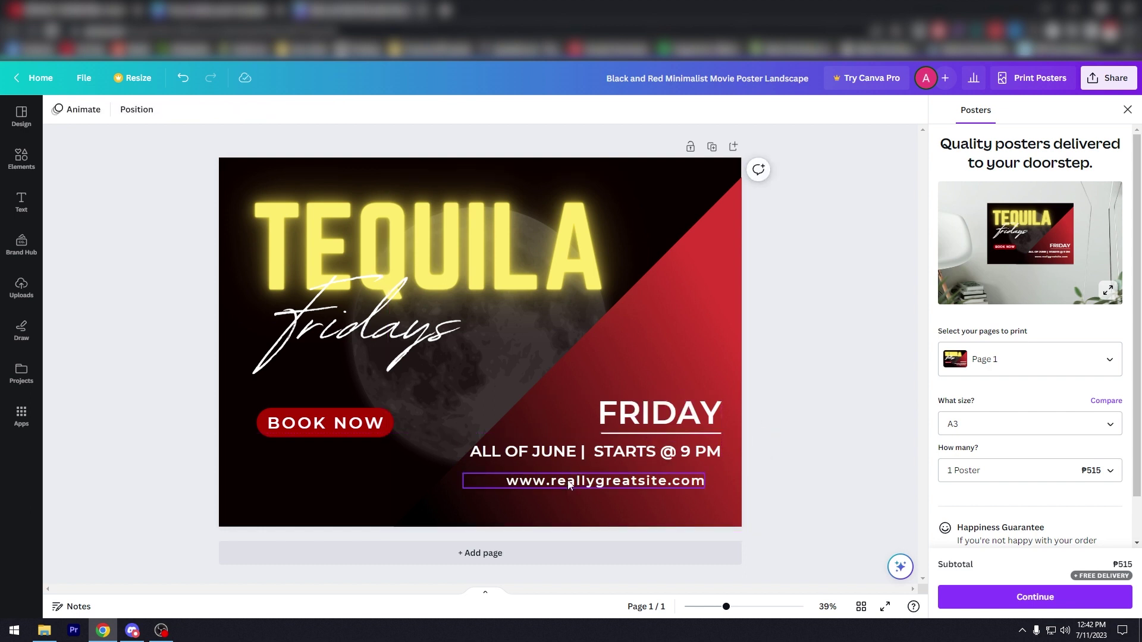
# Step: Start replacing the website address placeholder by typing 'macy'
pyautogui.click(590, 488)
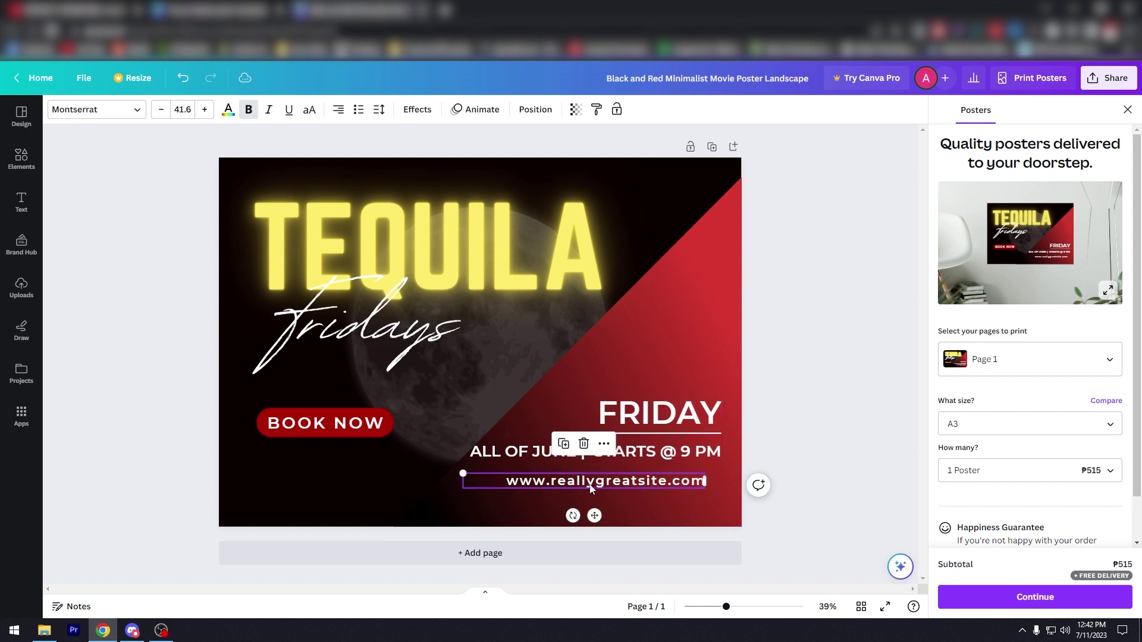
pyautogui.click(591, 485)
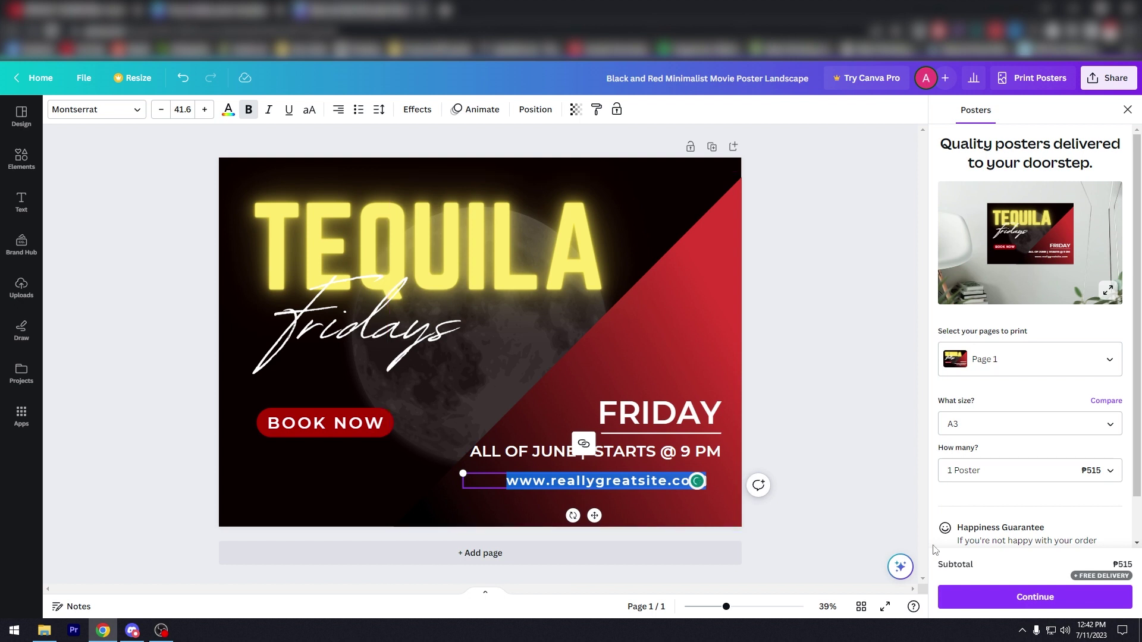
pyautogui.write('mac')
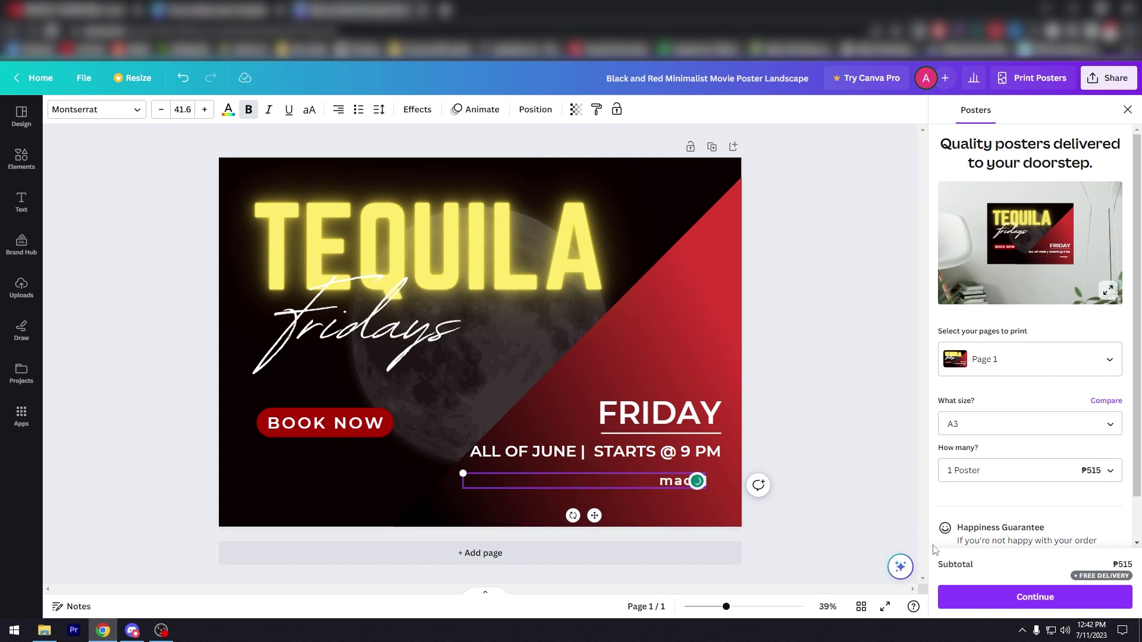
pyautogui.write('y')
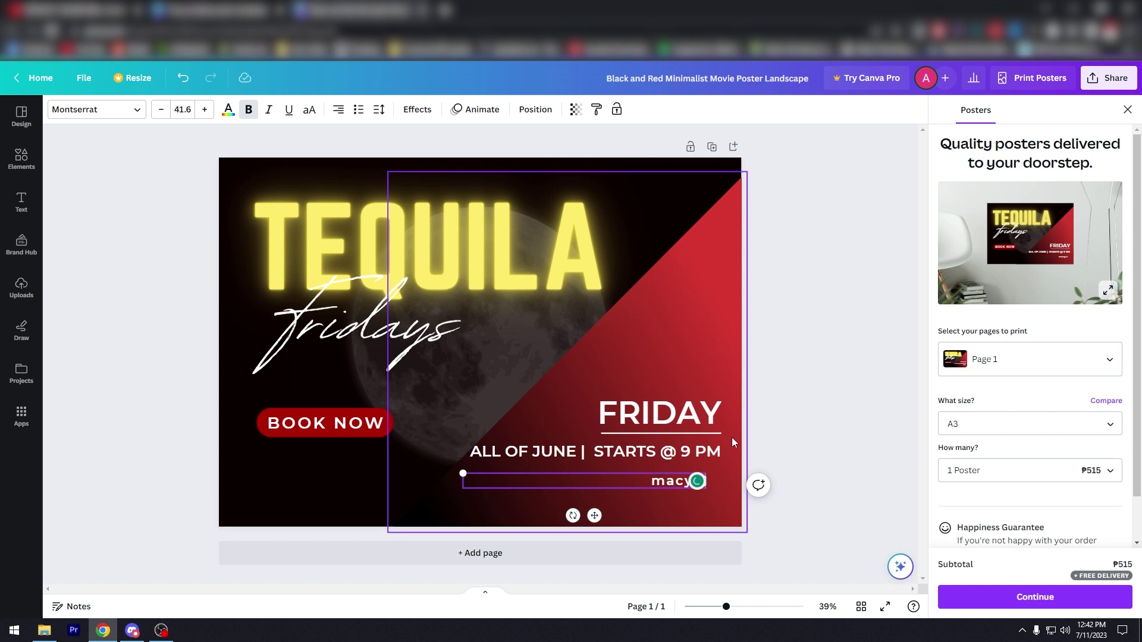
pyautogui.doubleClick(694, 483)
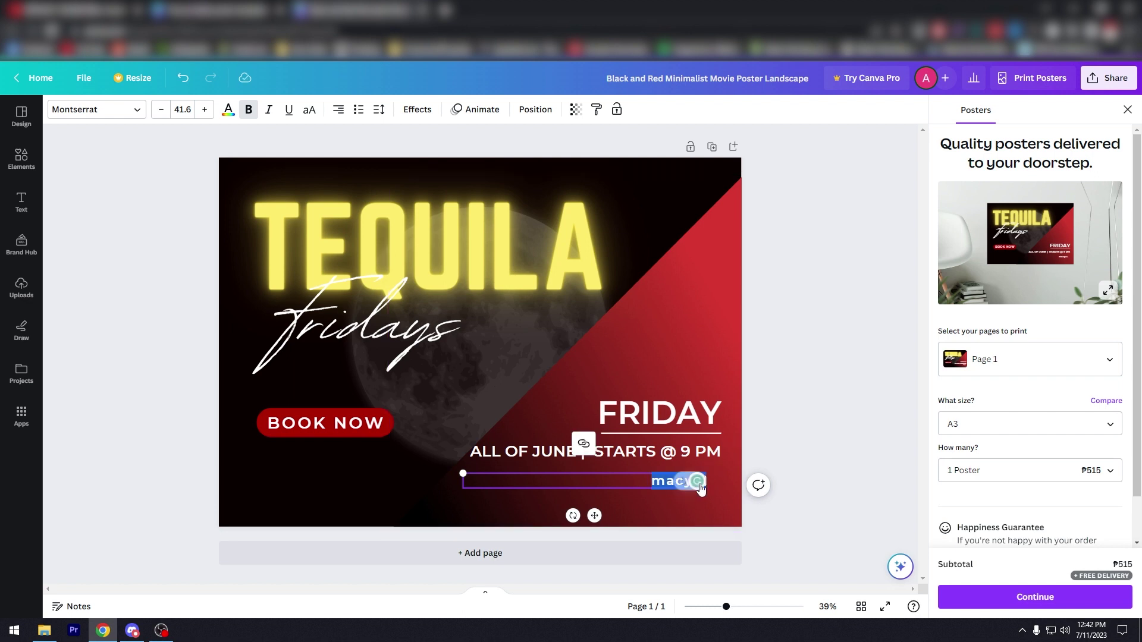
# Step: Turn off Grammarly writing suggestions for canva.com from its quick settings
pyautogui.click(699, 485)
pyautogui.click(698, 484)
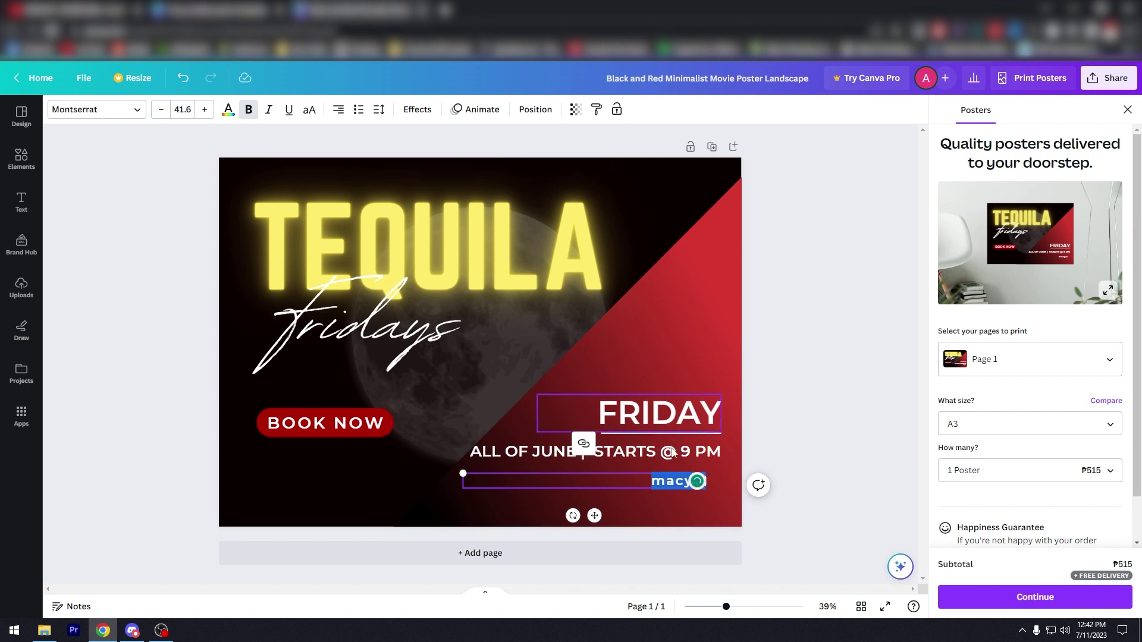
pyautogui.click(697, 482)
pyautogui.click(674, 339)
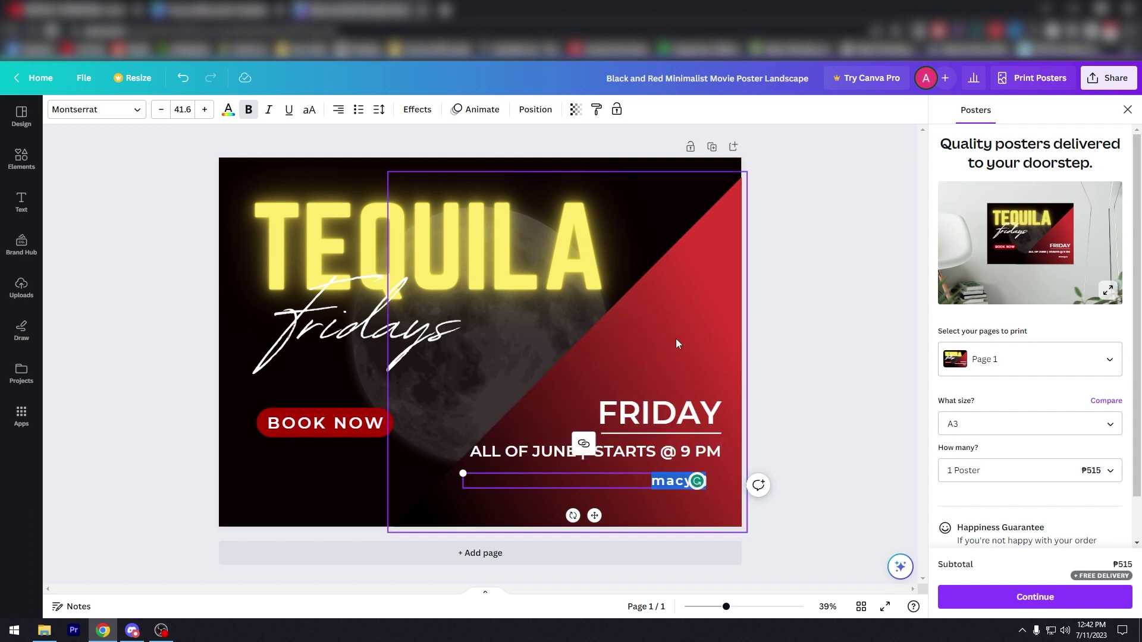
pyautogui.click(697, 482)
pyautogui.click(654, 340)
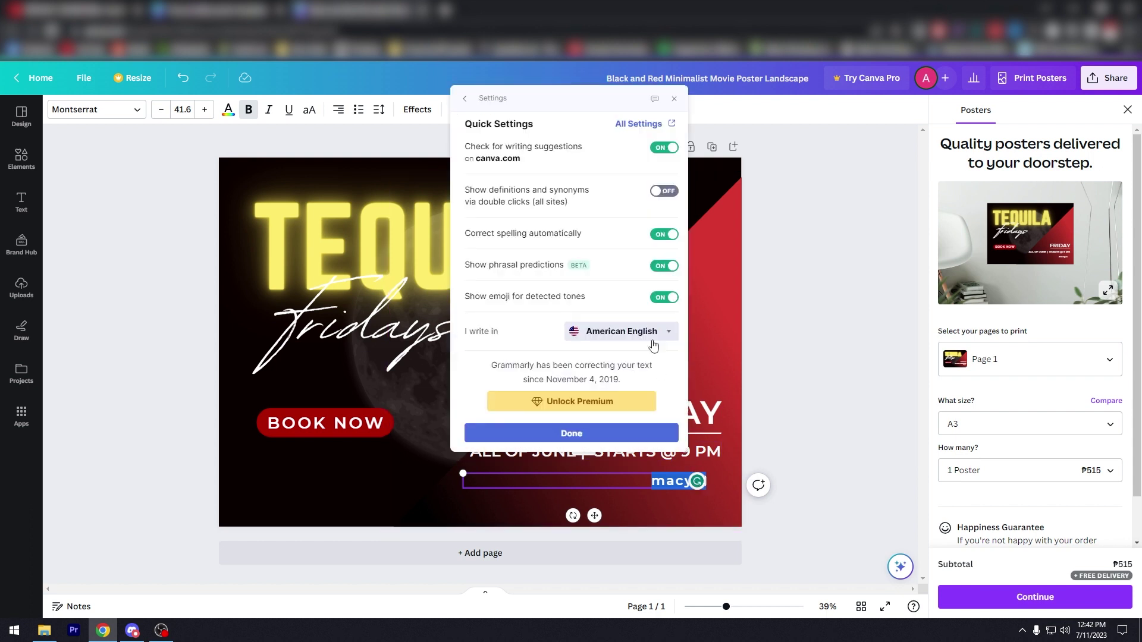
pyautogui.click(673, 149)
pyautogui.click(711, 505)
# Step: Clear the website line and retype it as macysbarandgrill.com
pyautogui.click(691, 479)
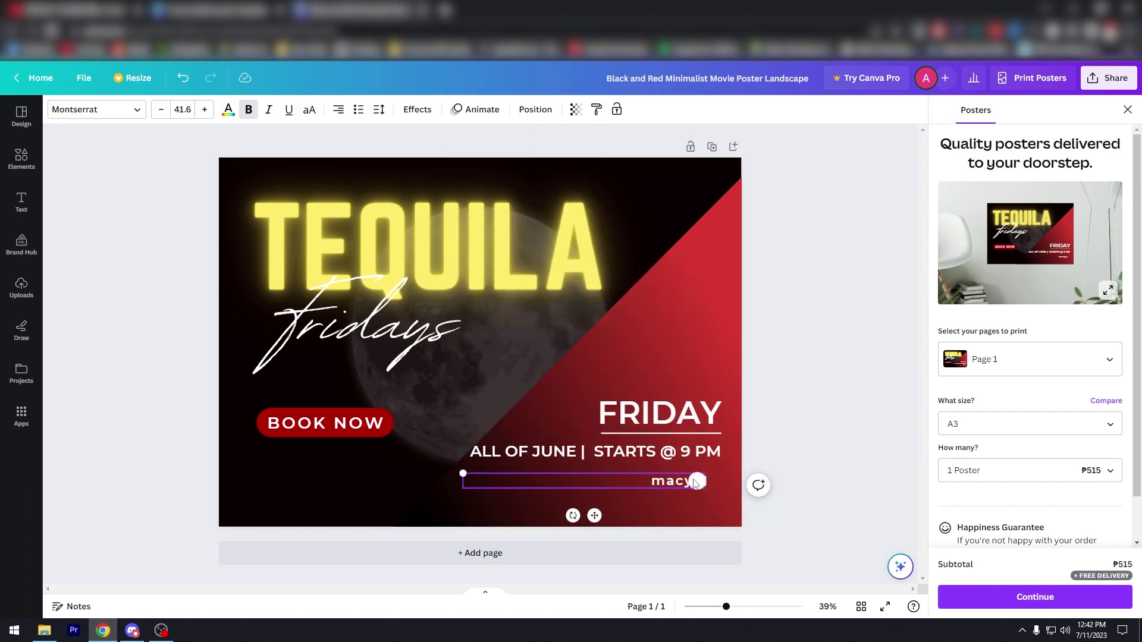
pyautogui.press('BackSpace')
pyautogui.press('BackSpace')
pyautogui.press('BackSpace')
pyautogui.press('BackSpace')
pyautogui.press('BackSpace')
pyautogui.press('BackSpace')
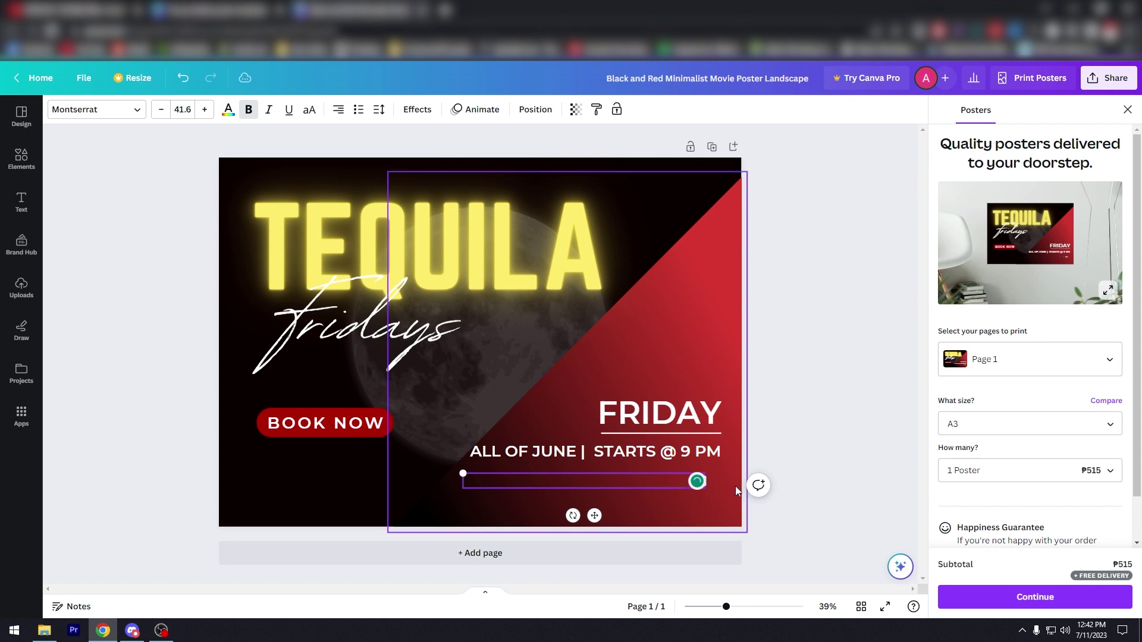
pyautogui.write('macysbarandgrill')
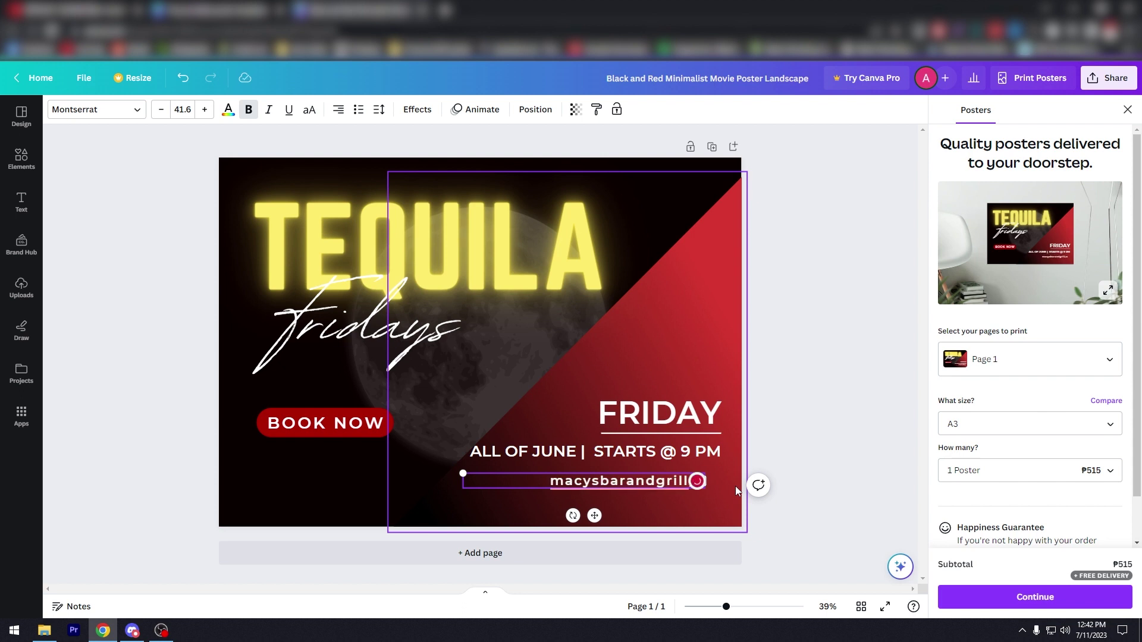
pyautogui.write('.c')
pyautogui.press('BackSpace')
pyautogui.press('BackSpace')
pyautogui.press('BackSpace')
pyautogui.write('l')
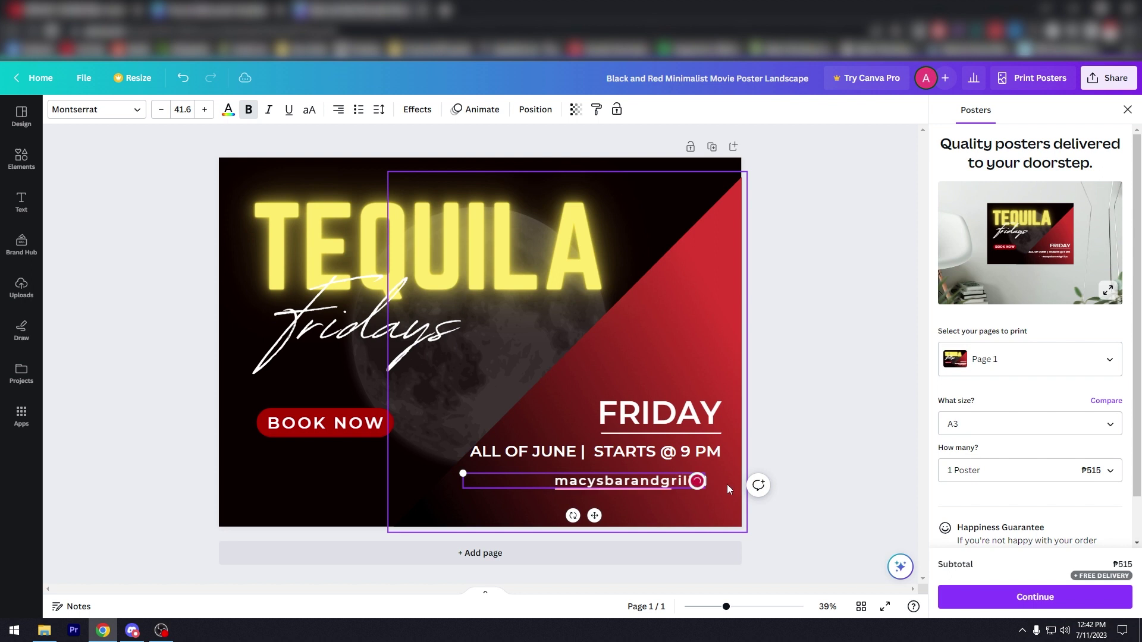
pyautogui.write('.com')
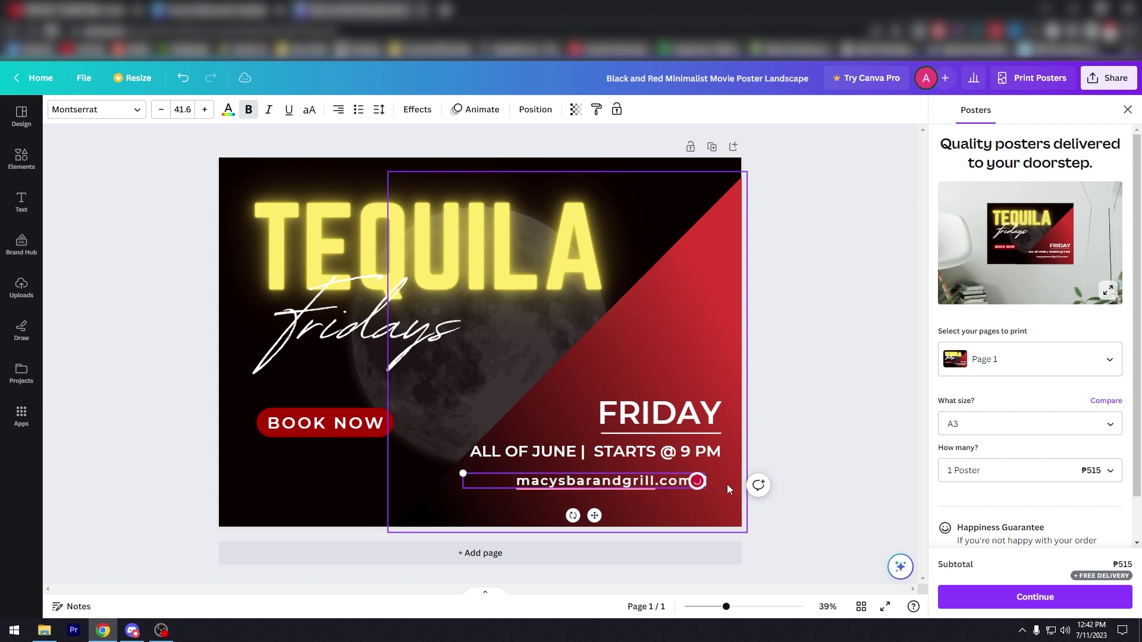
pyautogui.write(';s')
# Step: Delete the stray ';s' after .com in the website line
pyautogui.click(698, 486)
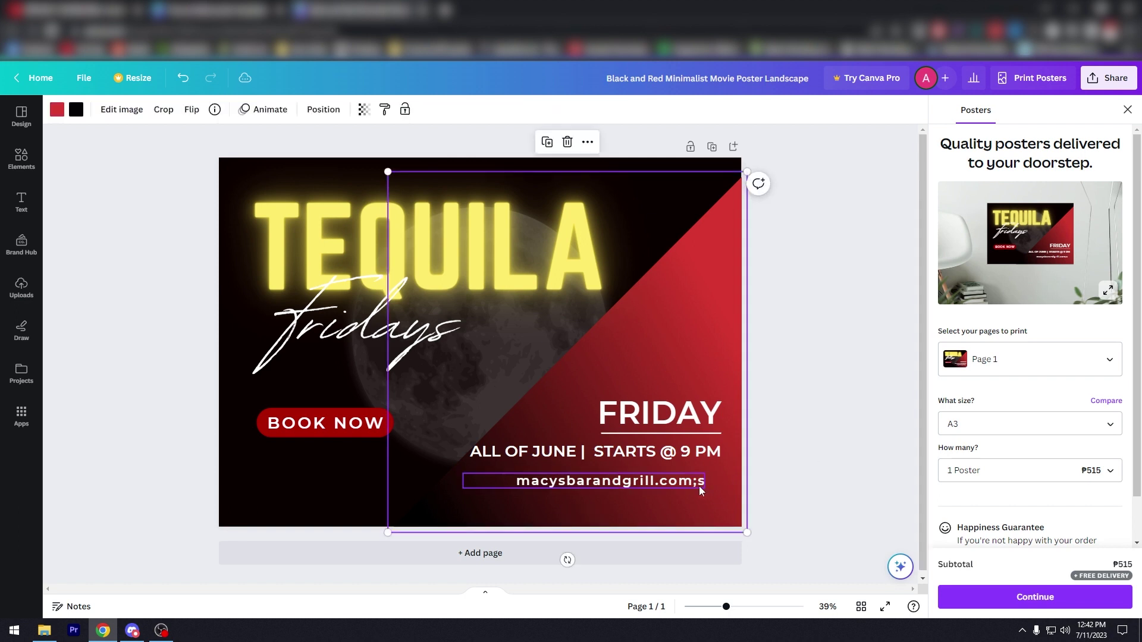
pyautogui.click(697, 483)
pyautogui.press('BackSpace')
pyautogui.press('BackSpace')
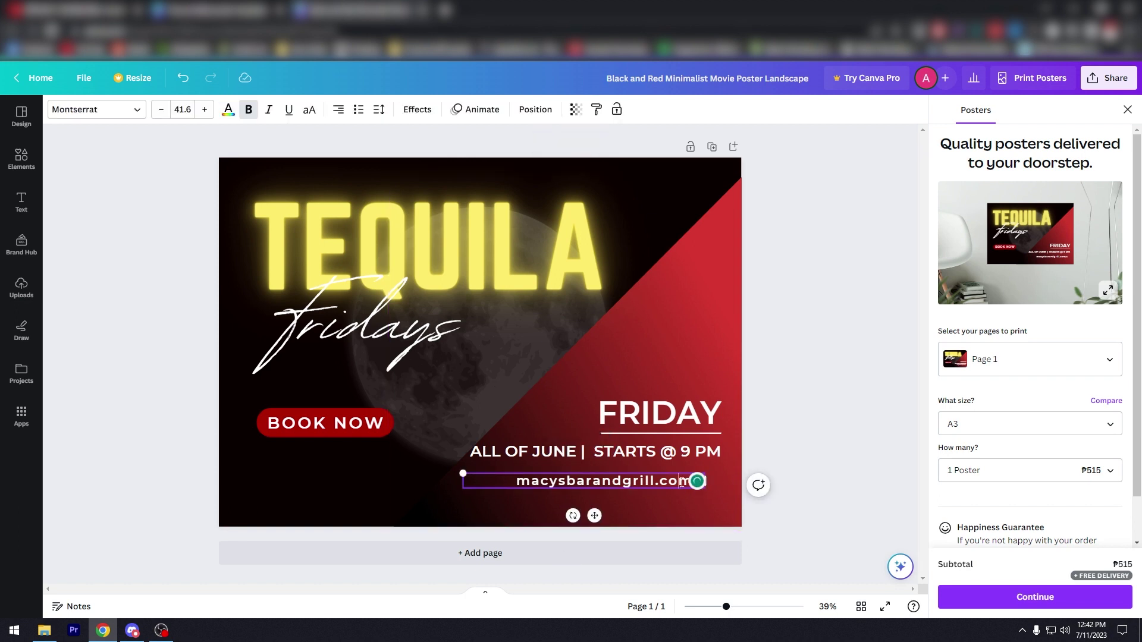
# Step: Send Grammarly 'I dislike it' feedback including the canva.com domain, then close it
pyautogui.click(697, 482)
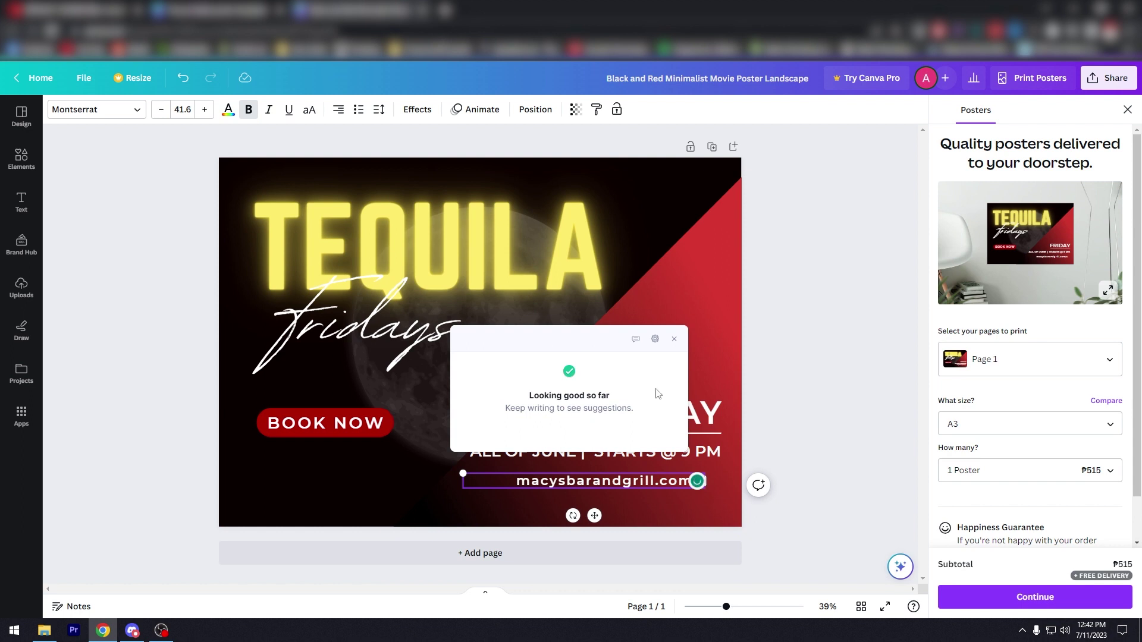
pyautogui.click(636, 339)
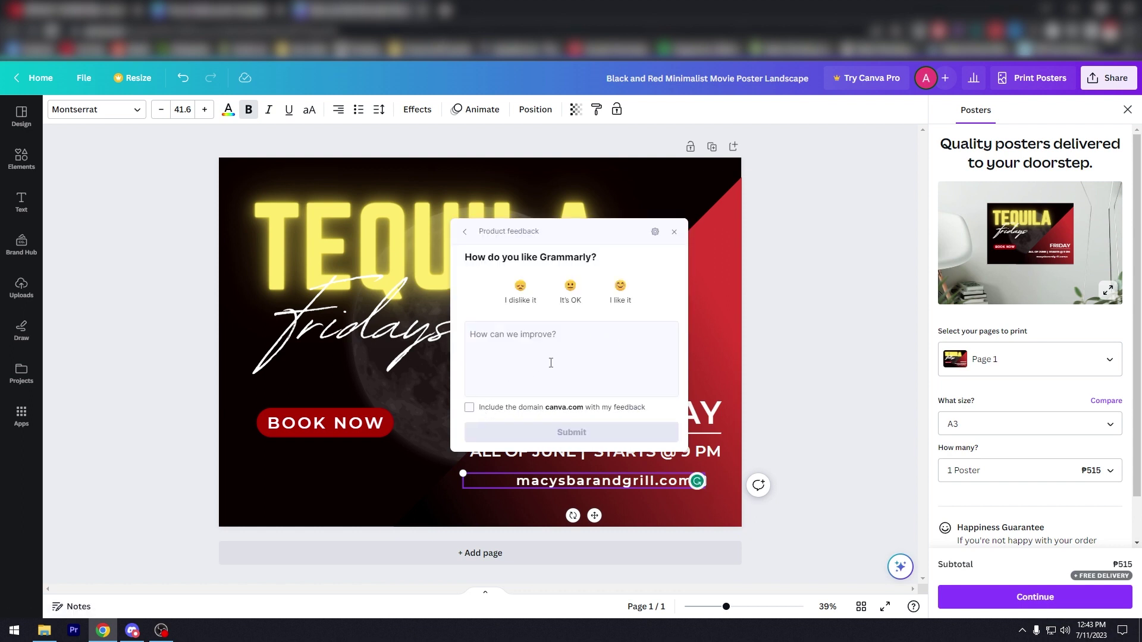
pyautogui.click(521, 291)
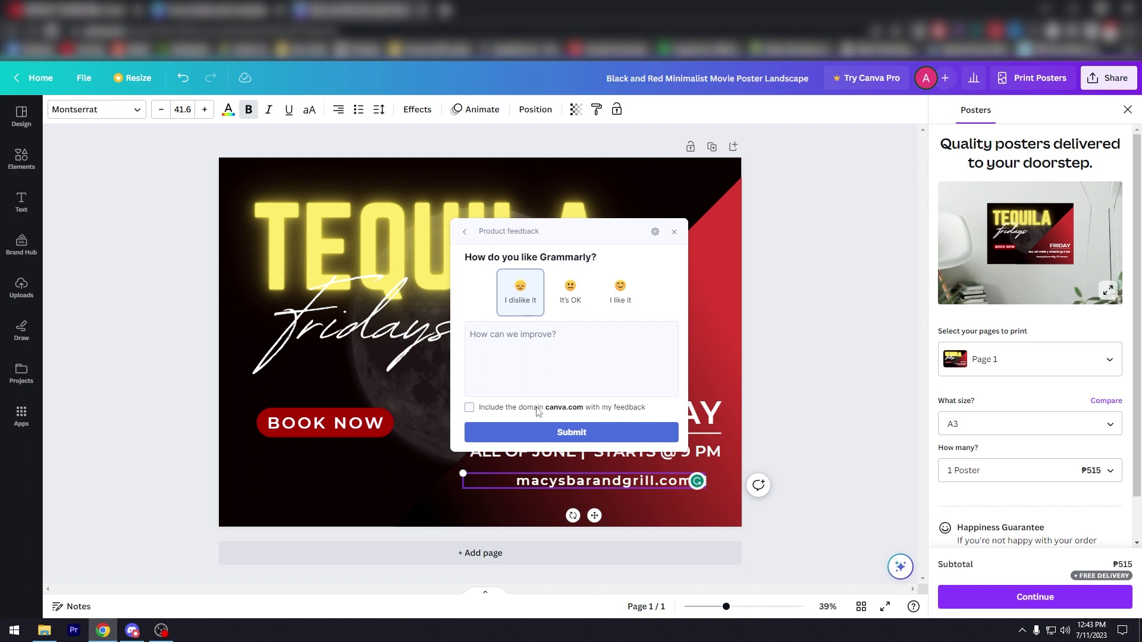
pyautogui.click(507, 411)
pyautogui.click(570, 432)
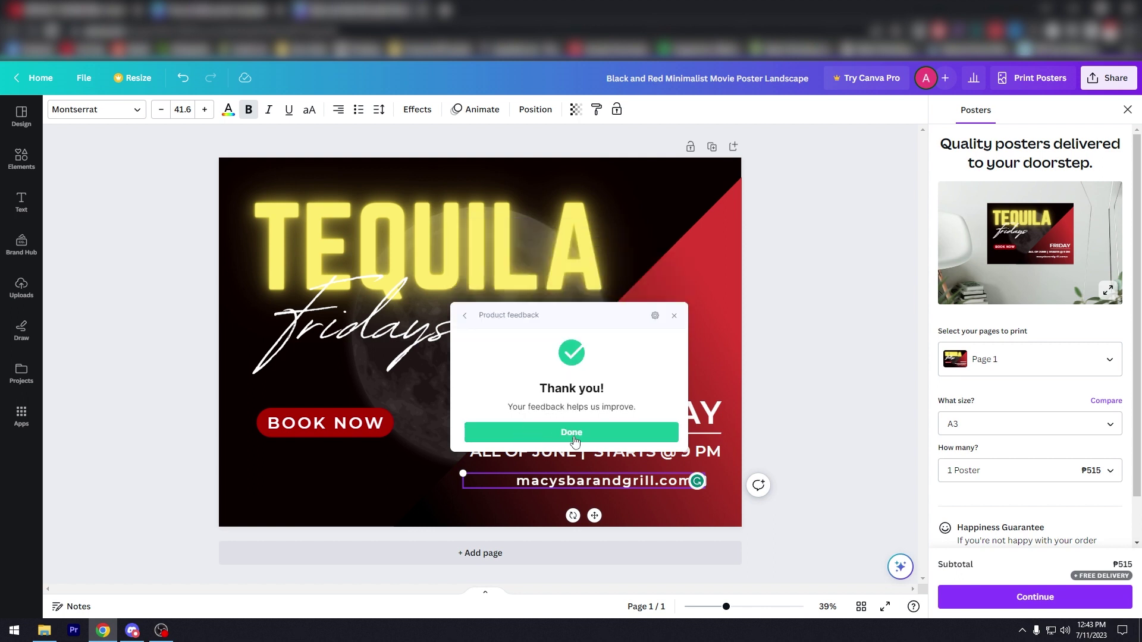
pyautogui.click(574, 434)
pyautogui.click(674, 339)
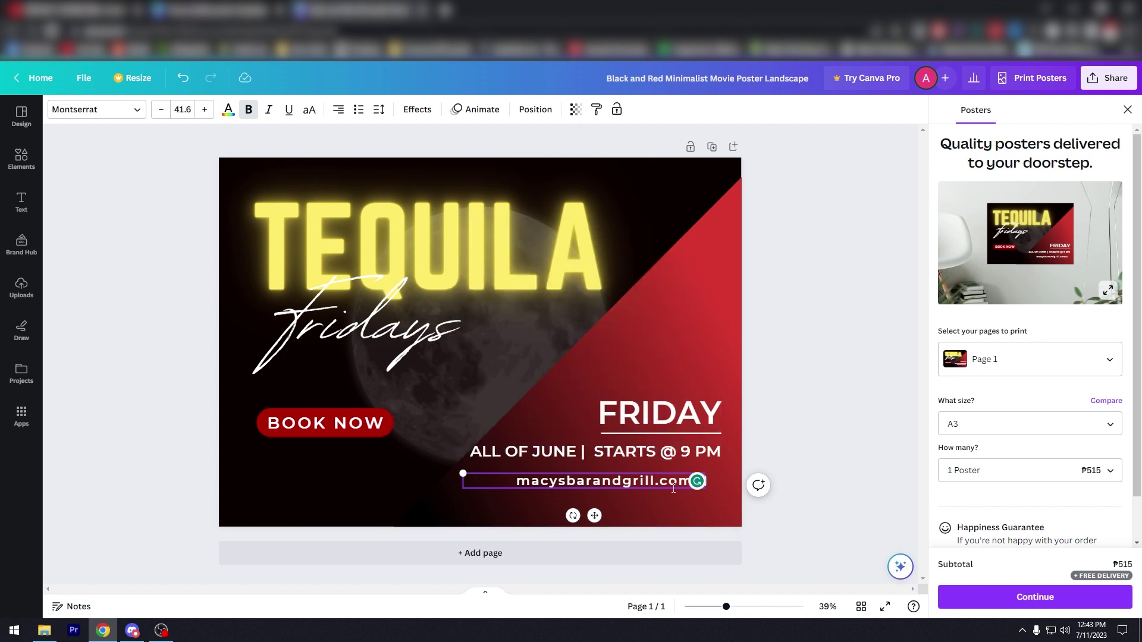
# Step: Restore the accidentally deleted macysbarandgrill.com text box with undo
pyautogui.click(847, 479)
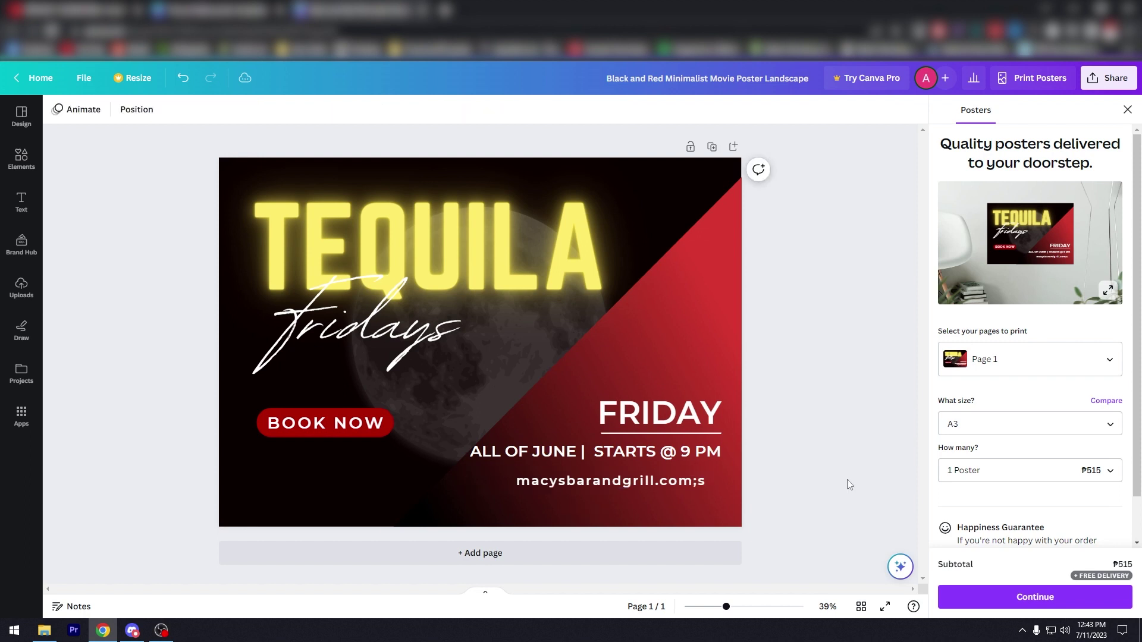
pyautogui.click(691, 485)
pyautogui.press('Delete')
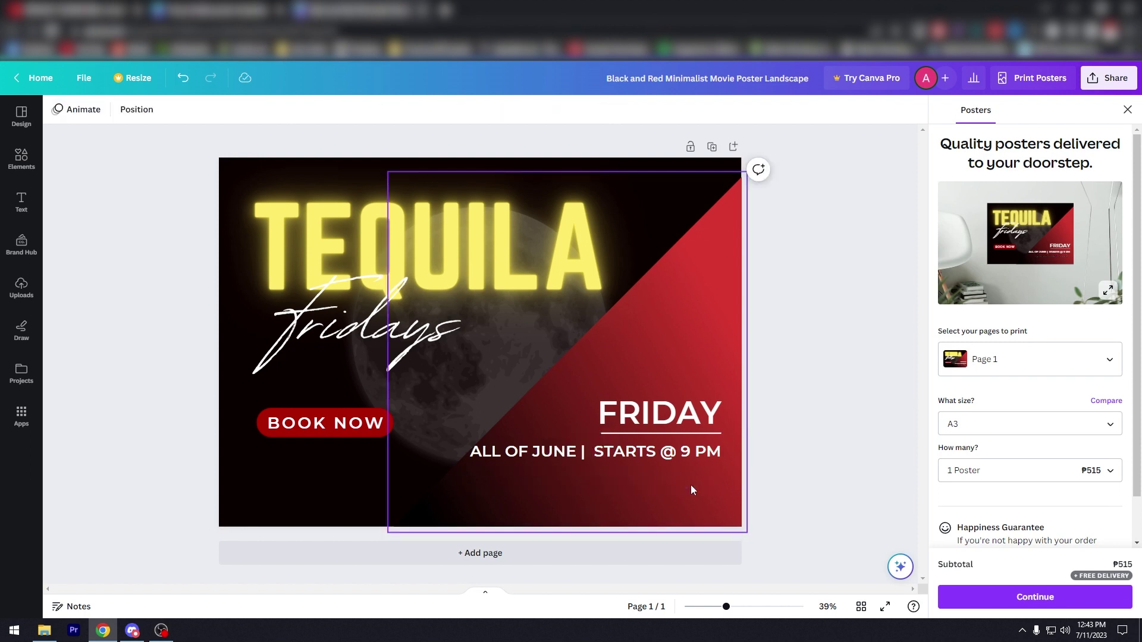
pyautogui.hotkey('ctrl', 'z')
pyautogui.click(683, 483)
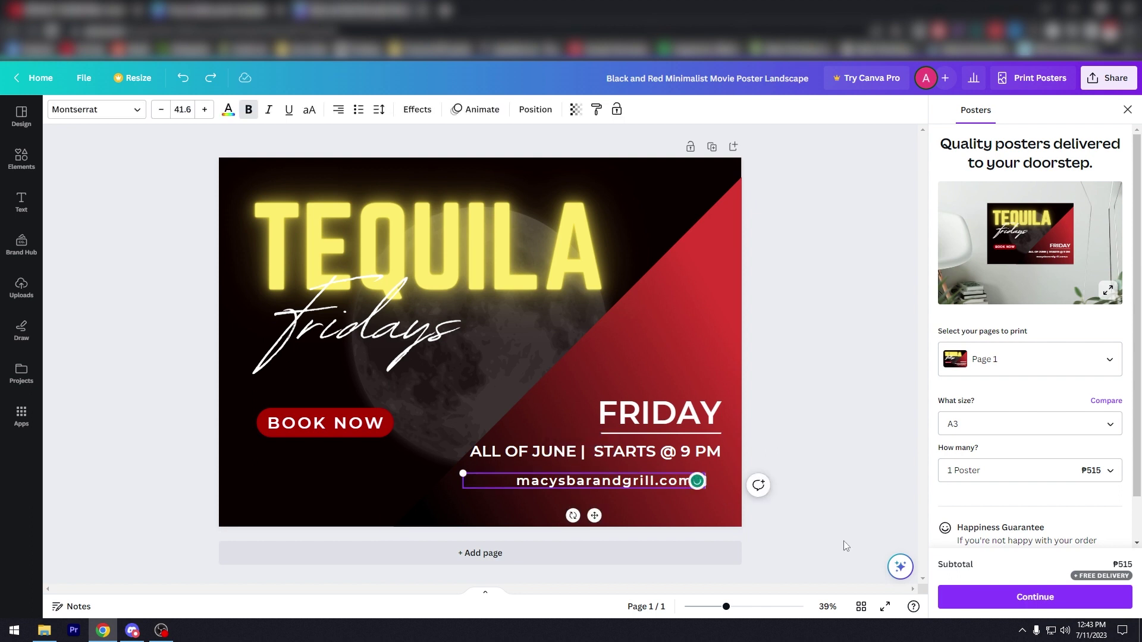
# Step: Return the website text box to a single line
pyautogui.press('Return')
pyautogui.press('Escape')
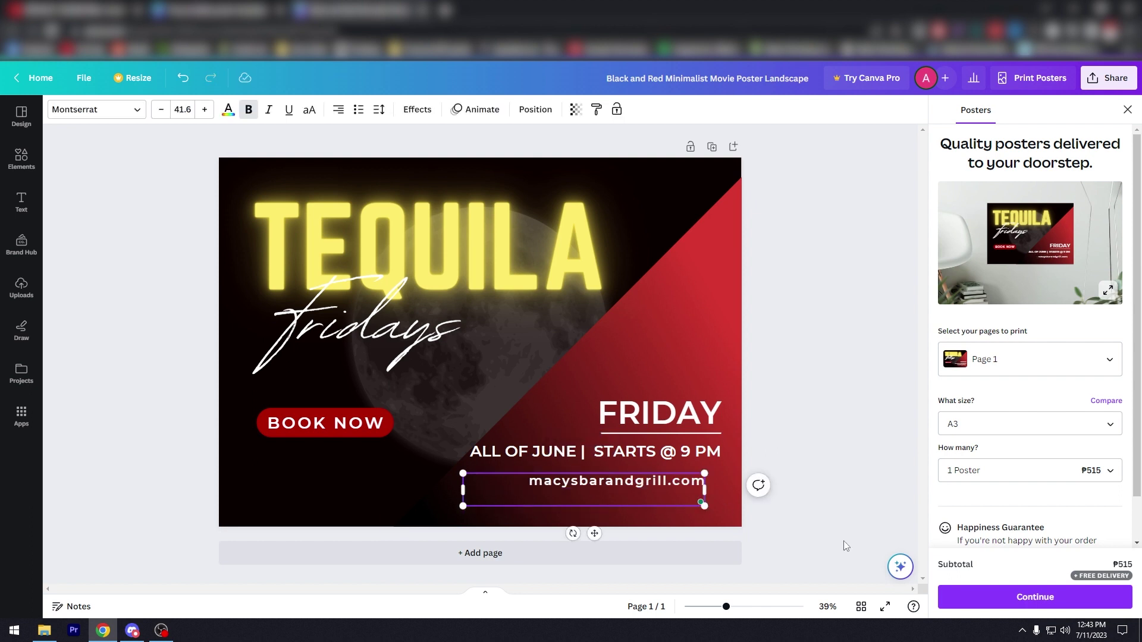
pyautogui.hotkey('ctrl', 'z')
pyautogui.hotkey('ctrl', 'y')
pyautogui.press('BackSpace')
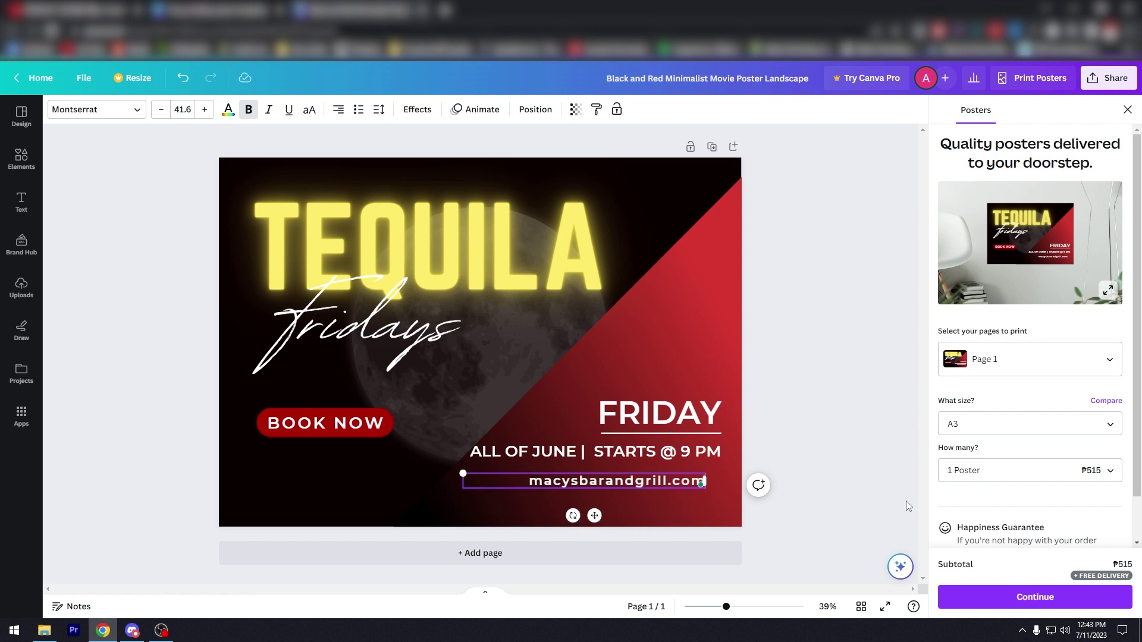
# Step: Move the macysbarandgrill.com line up and right beneath the date and time line
pyautogui.click(718, 373)
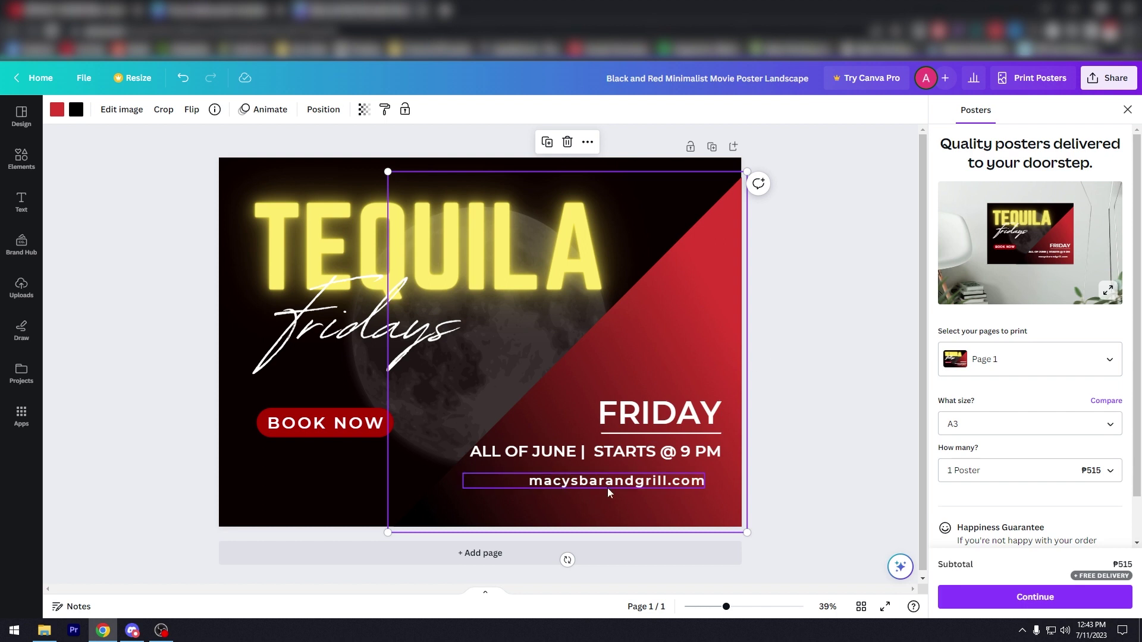
pyautogui.moveTo(610, 483); pyautogui.dragTo(633, 474)
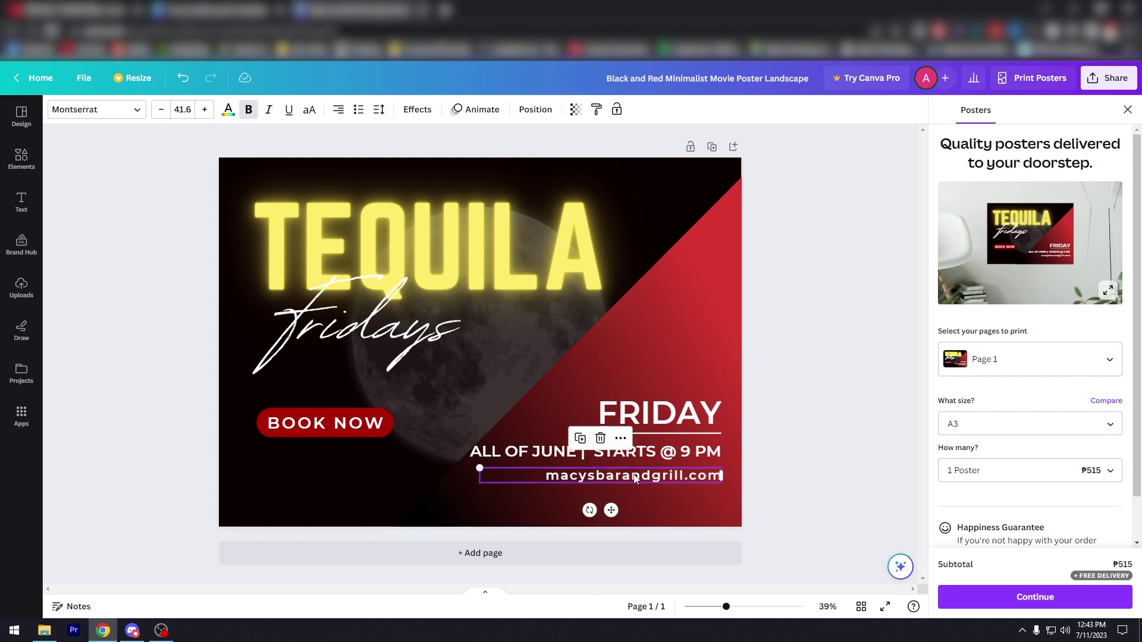
pyautogui.click(848, 320)
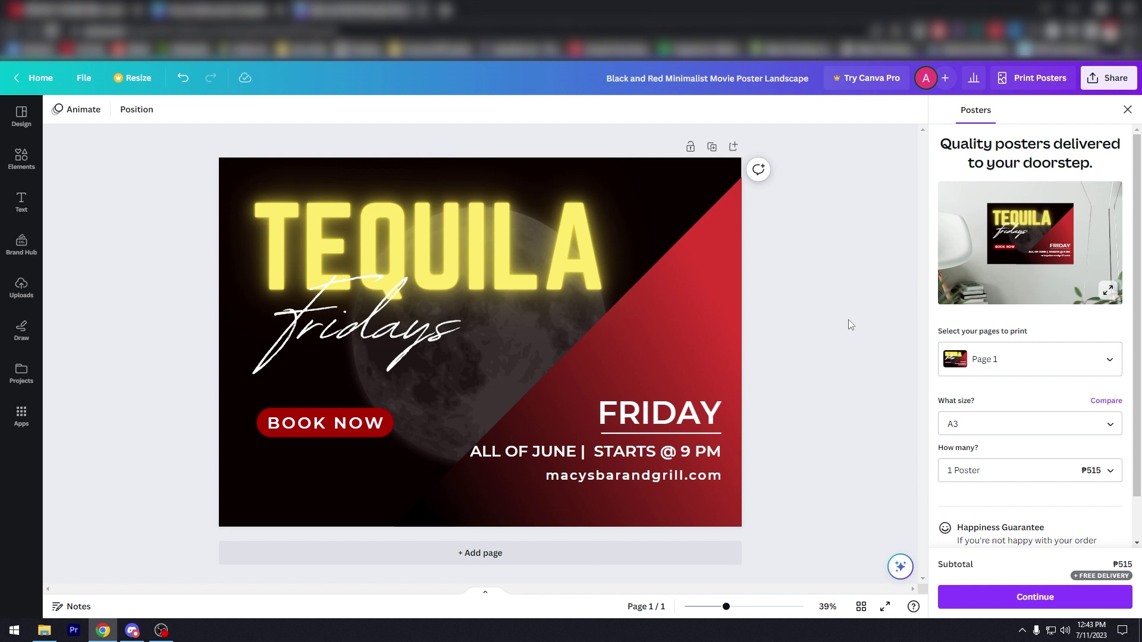
pyautogui.click(699, 303)
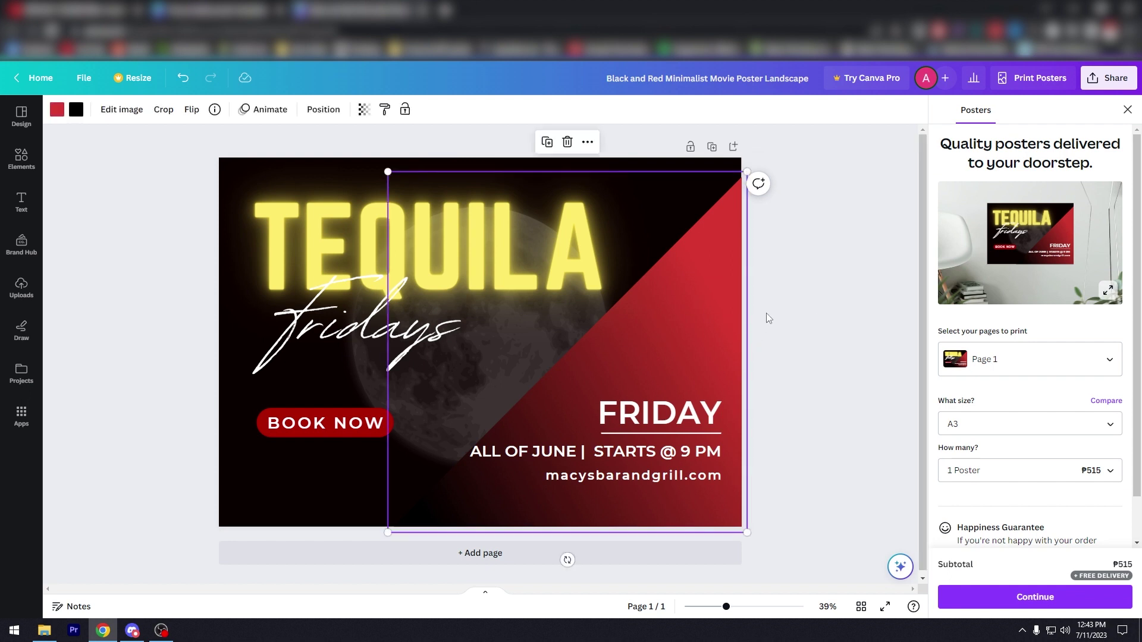